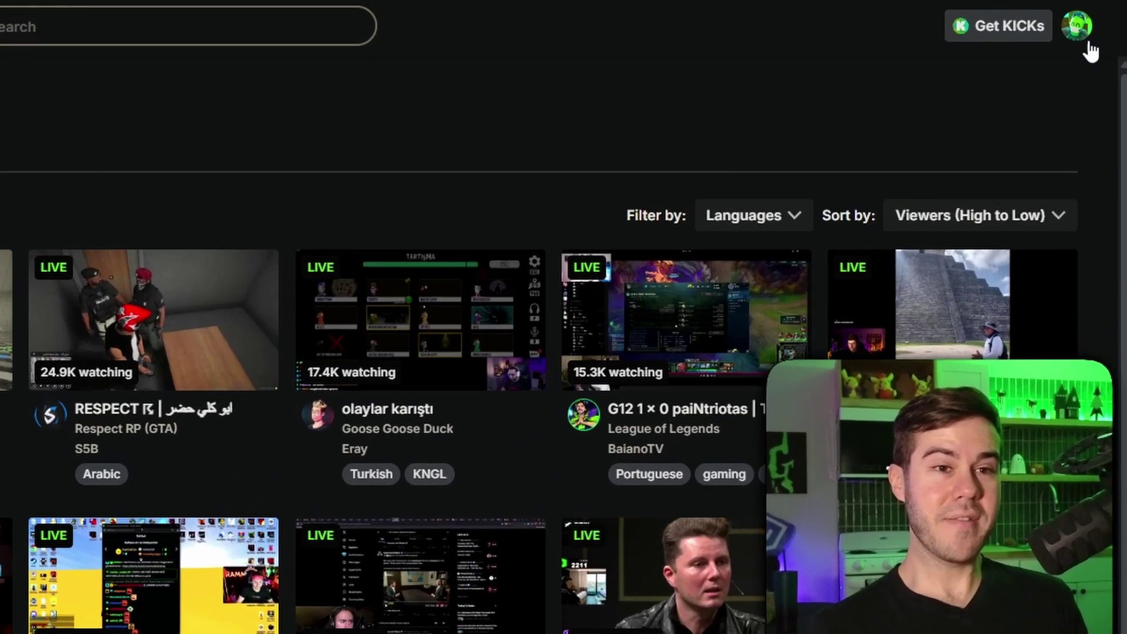
# - Go to Kick's Creator Dashboard and review the achievements' 5-hour streaming and creator-status requirements
pyautogui.click(1094, 18)
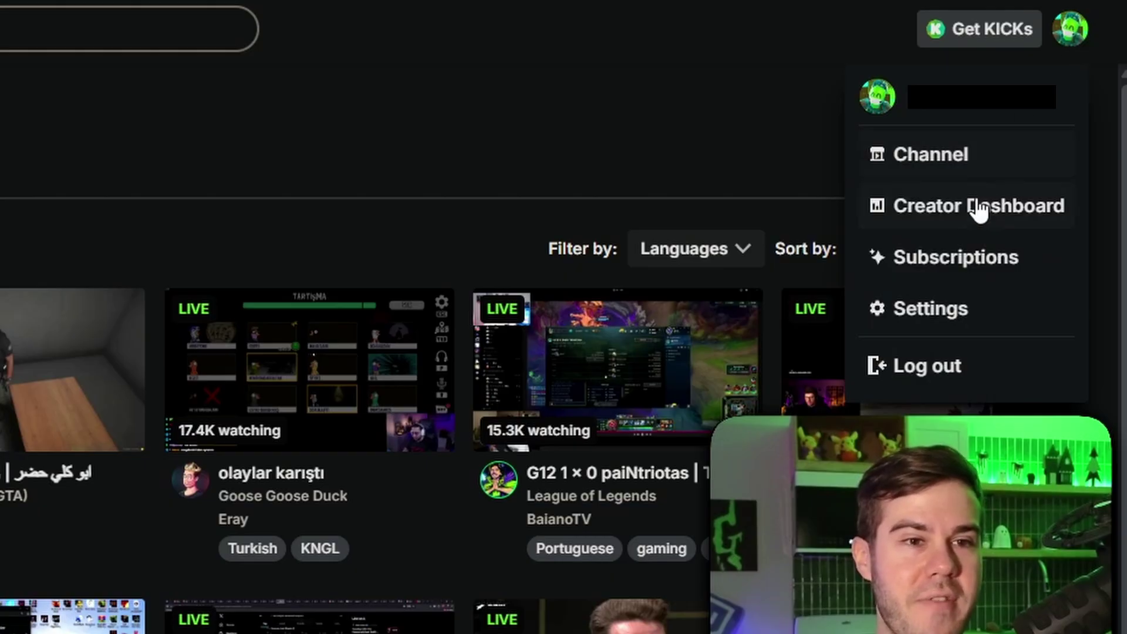
pyautogui.click(986, 218)
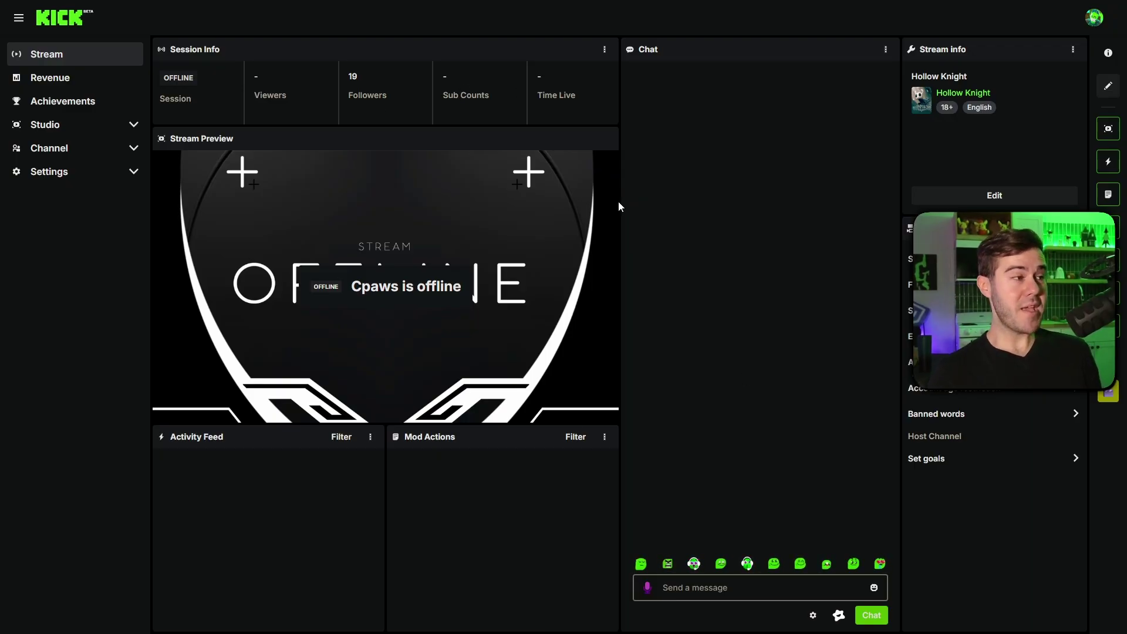
pyautogui.click(91, 104)
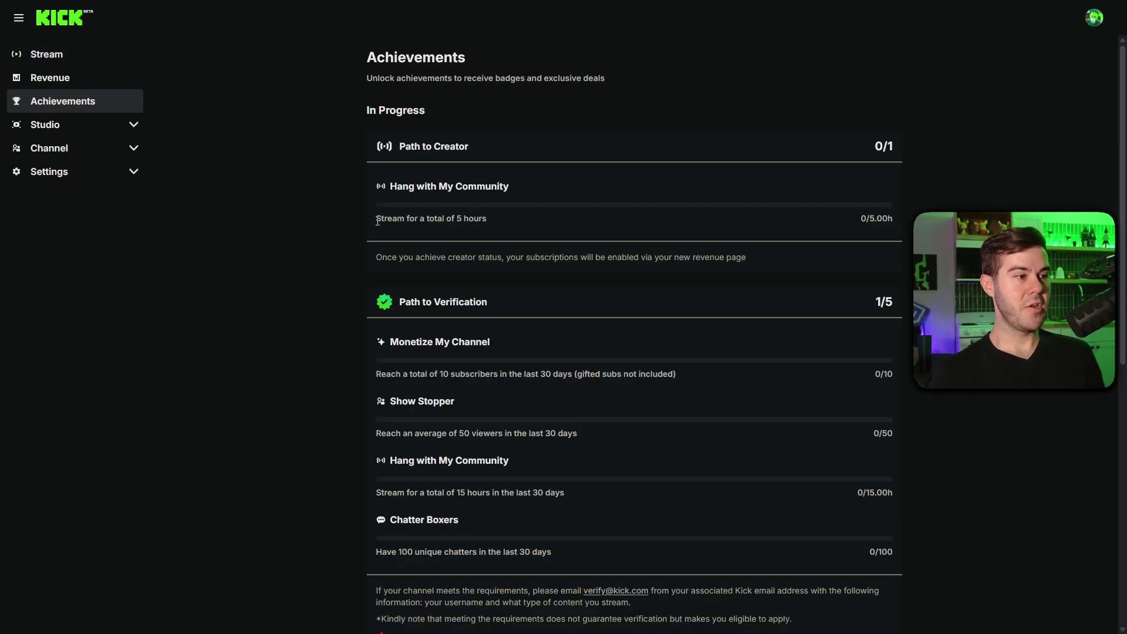
pyautogui.moveTo(375, 218); pyautogui.dragTo(497, 218)
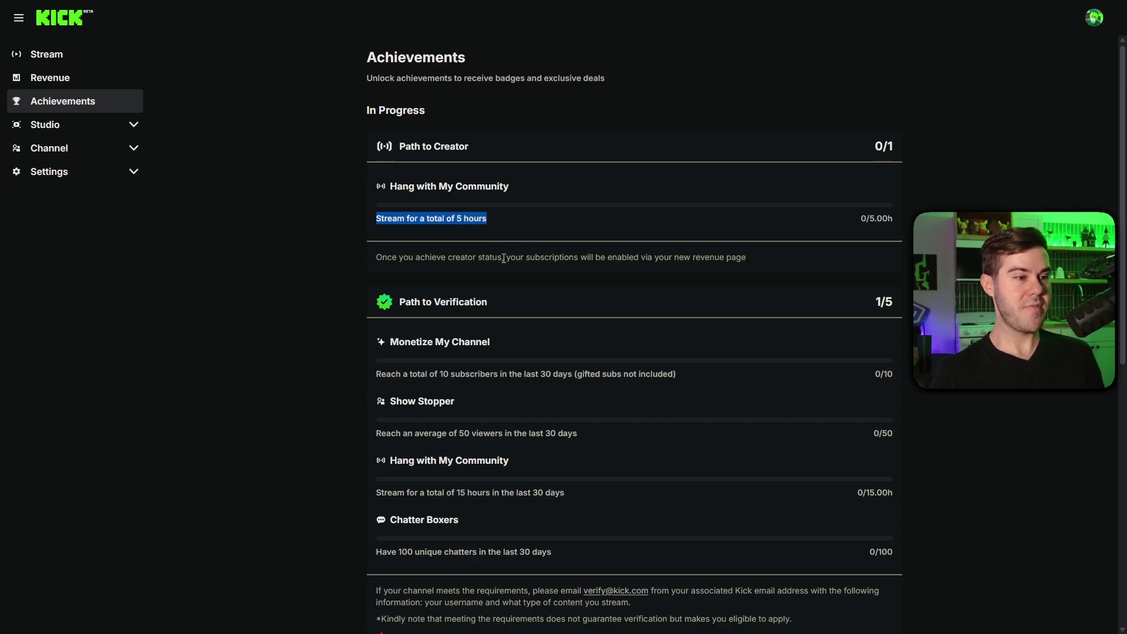
pyautogui.moveTo(432, 257); pyautogui.dragTo(711, 259)
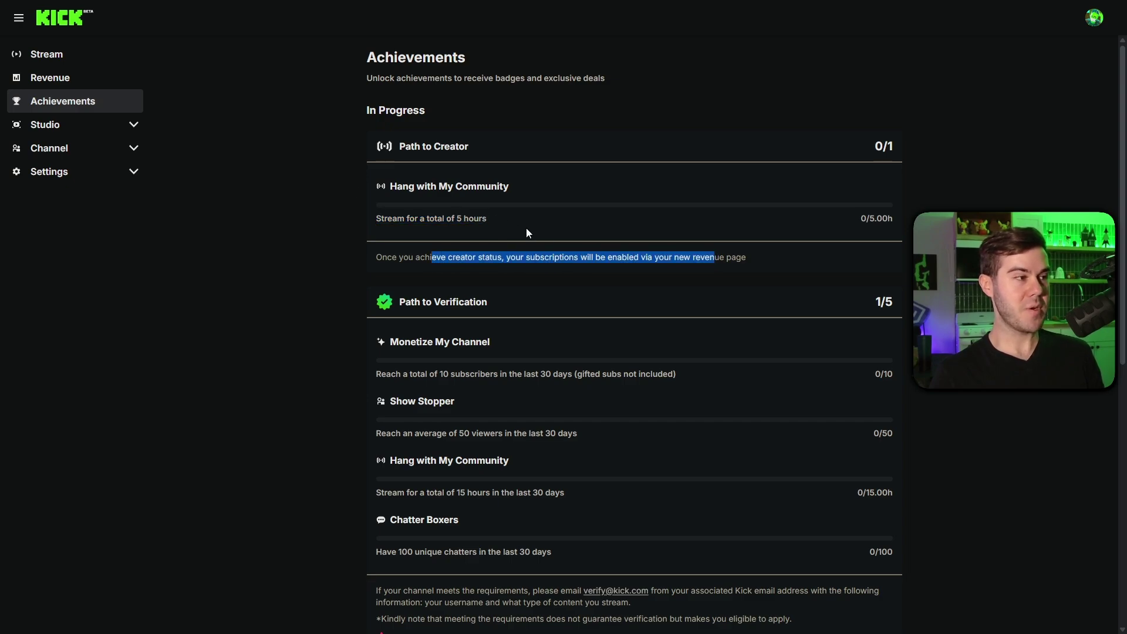
# - Check the revenue page, then show the channel's Stream URL & Key page
pyautogui.click(74, 87)
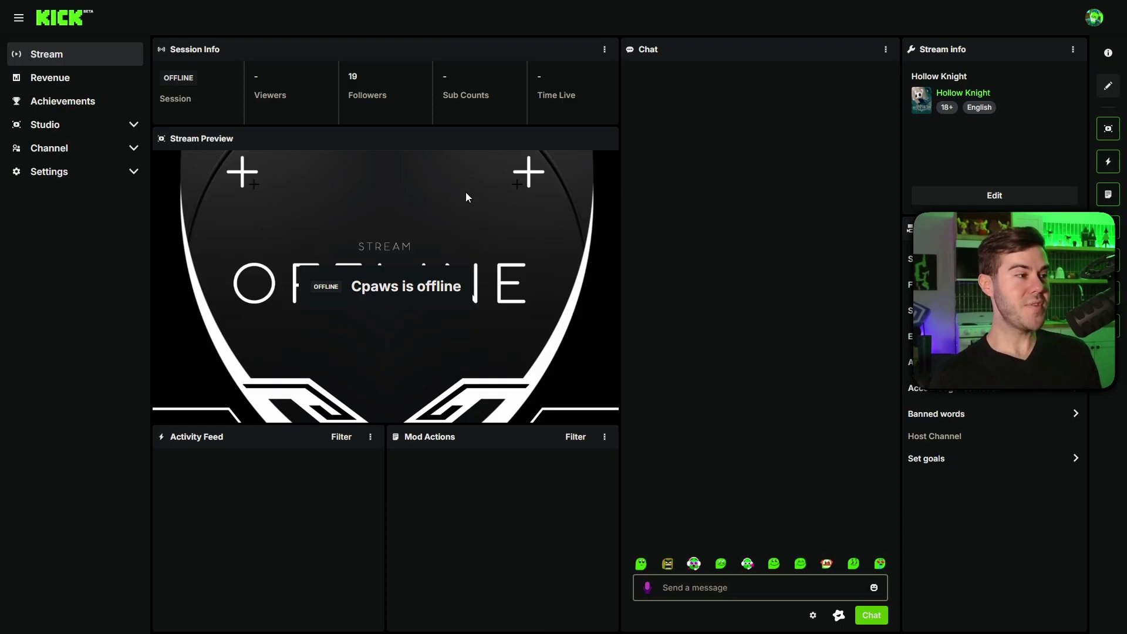
pyautogui.click(91, 151)
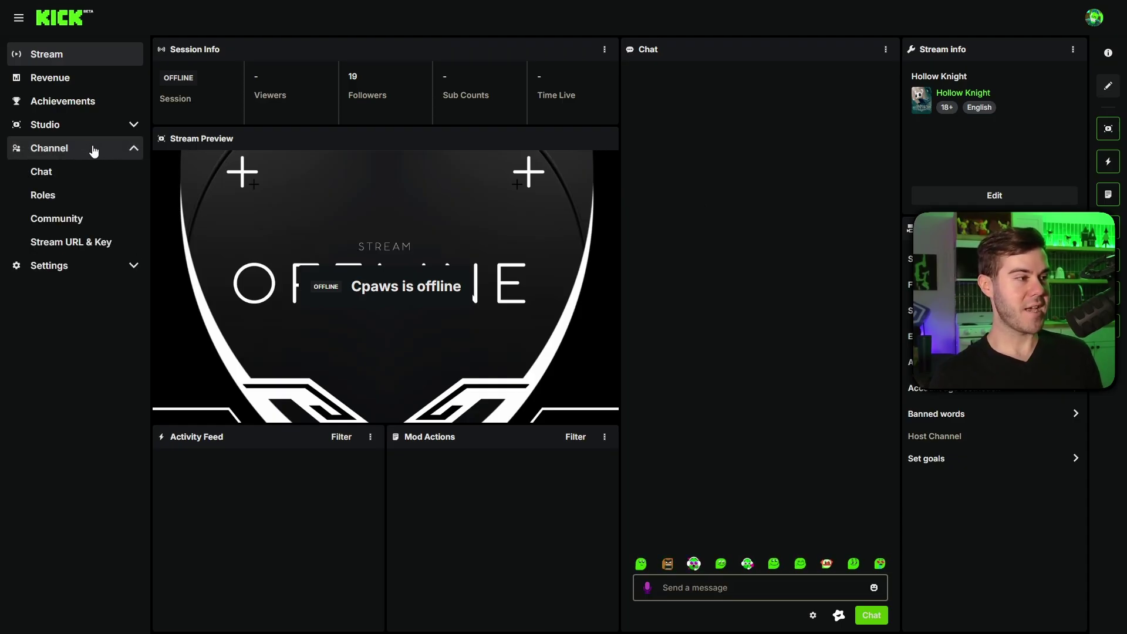
pyautogui.click(60, 247)
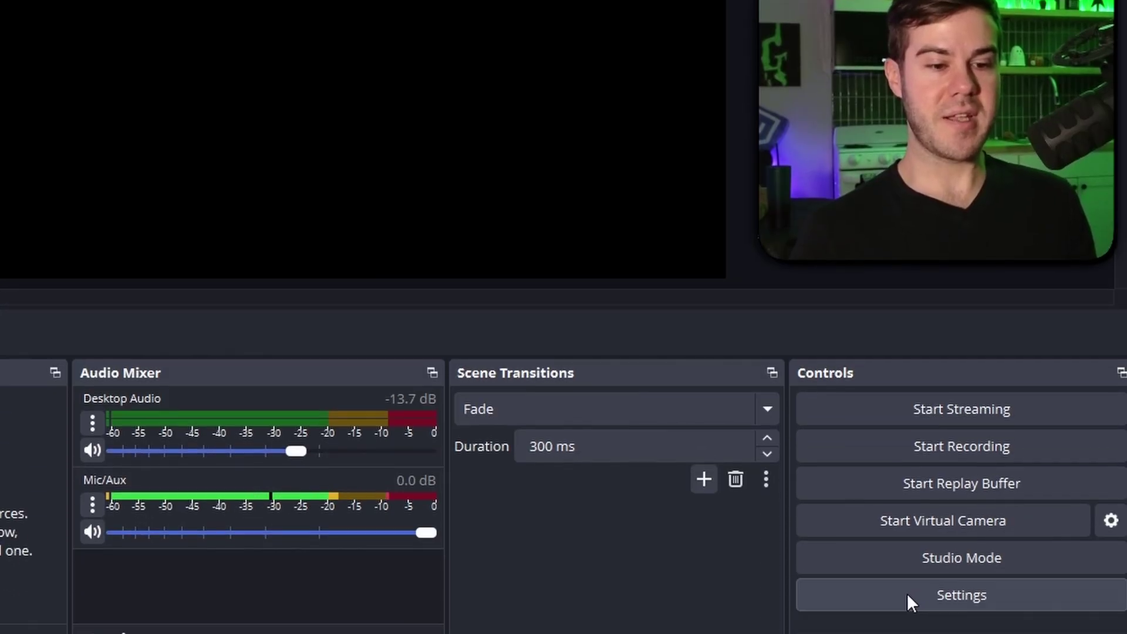
pyautogui.click(906, 593)
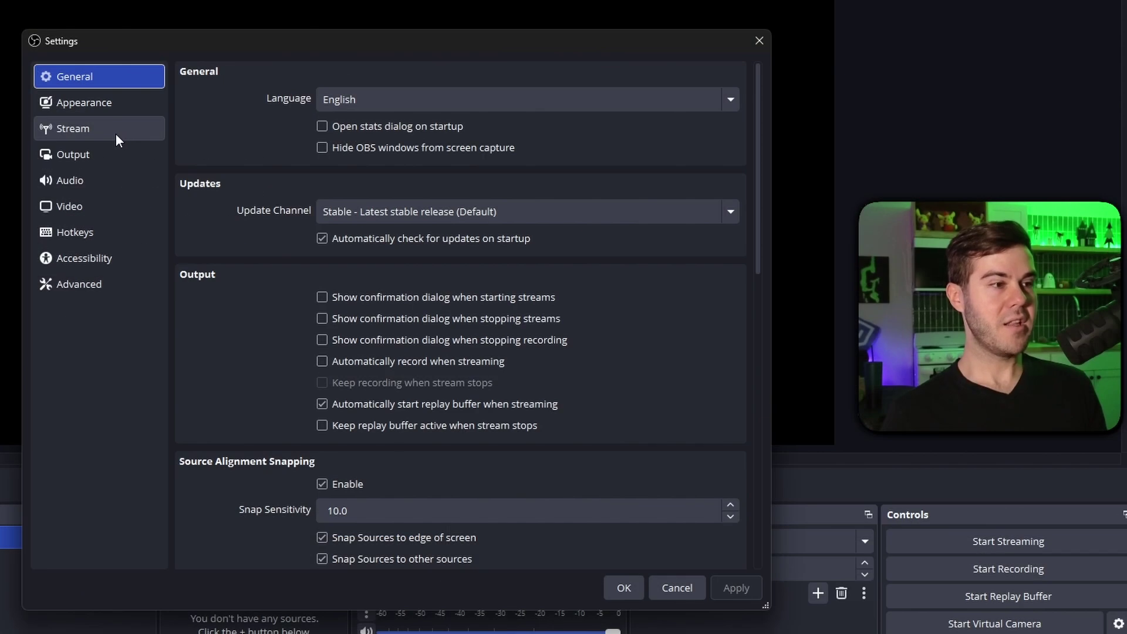
pyautogui.click(111, 131)
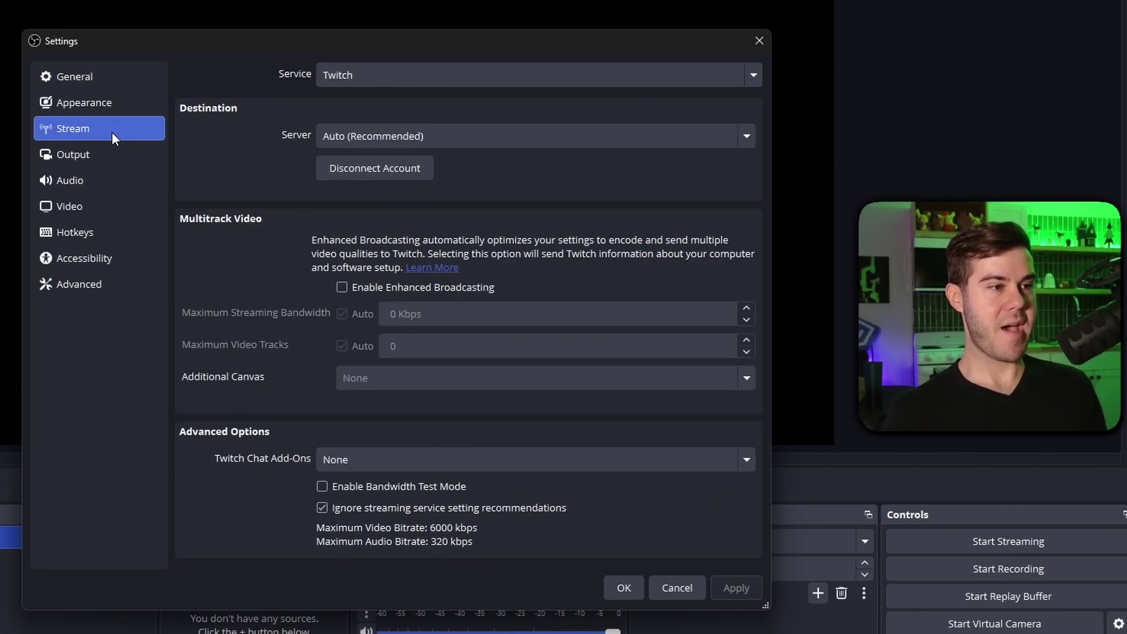
pyautogui.click(376, 76)
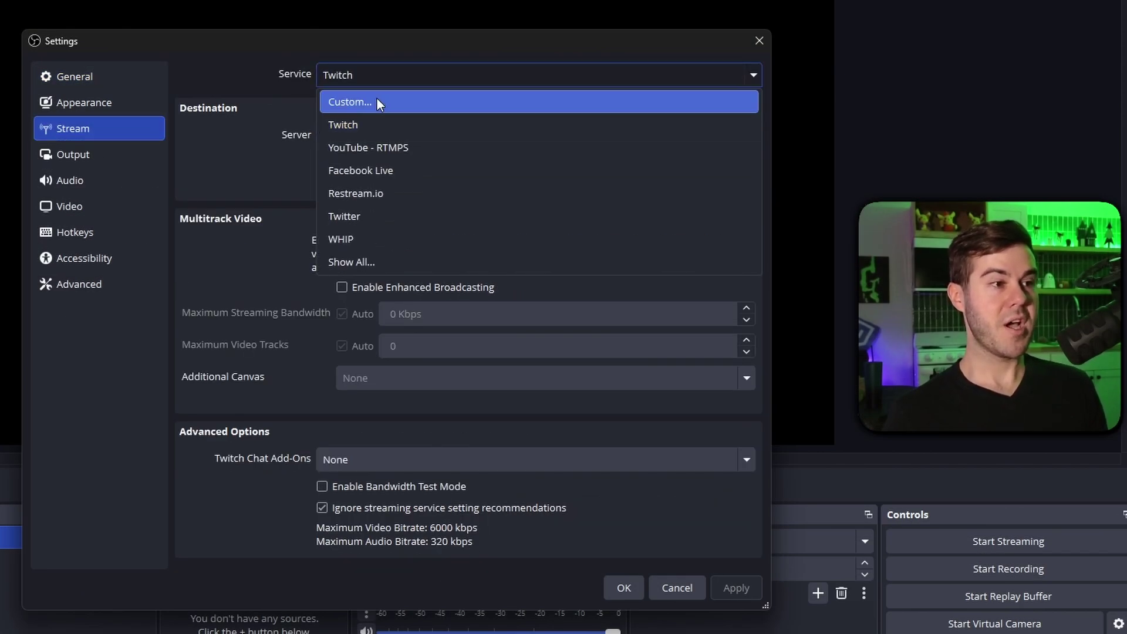
pyautogui.click(376, 99)
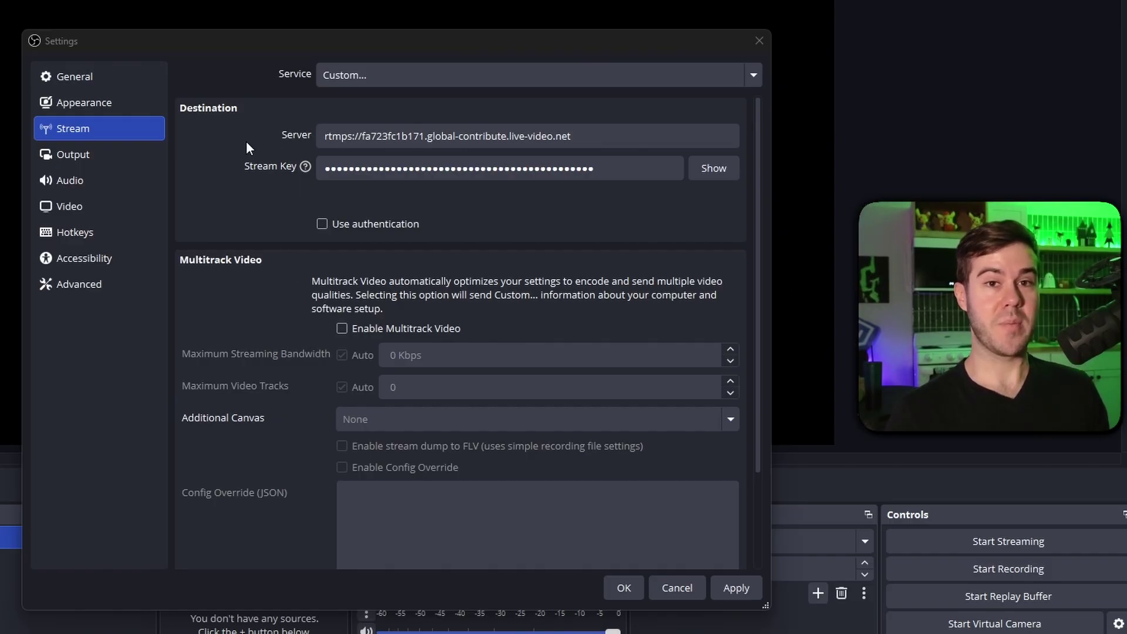
pyautogui.click(736, 587)
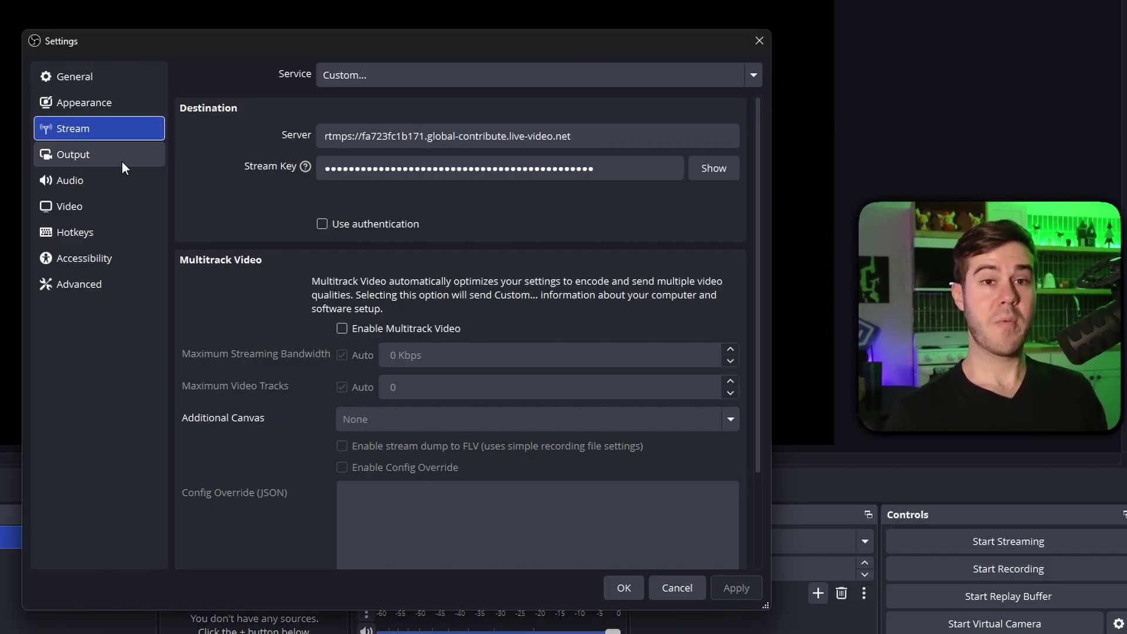
# - Route Desktop Audio to Speakers (Yamaha ZG01) and Mic/Aux to the RØDE PodMic USB, then save with OK
pyautogui.click(96, 186)
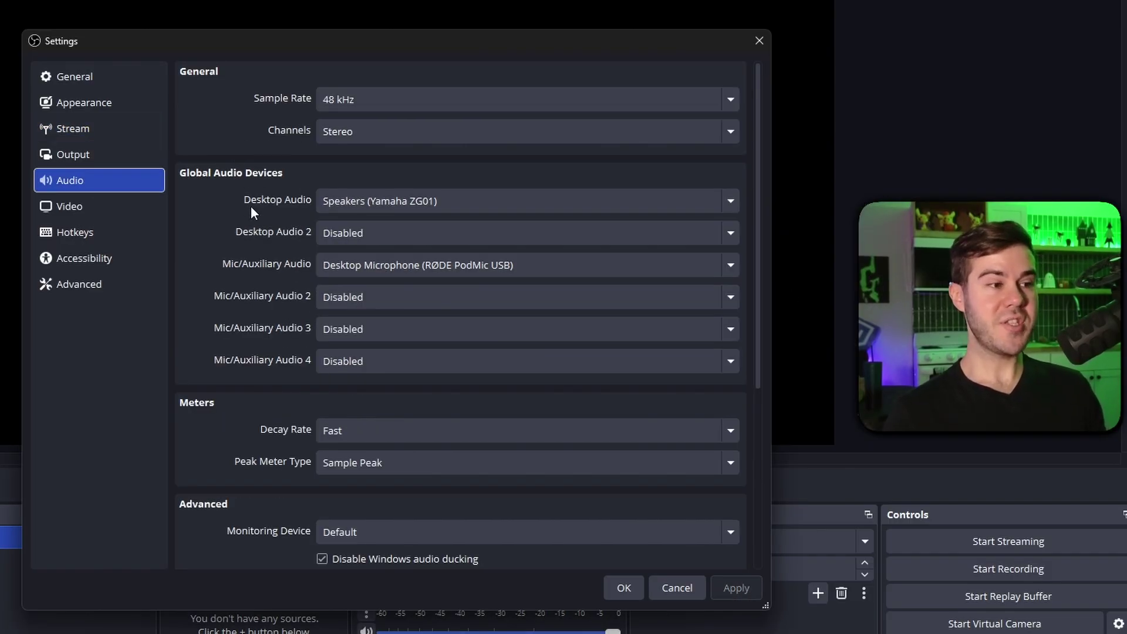
pyautogui.click(390, 201)
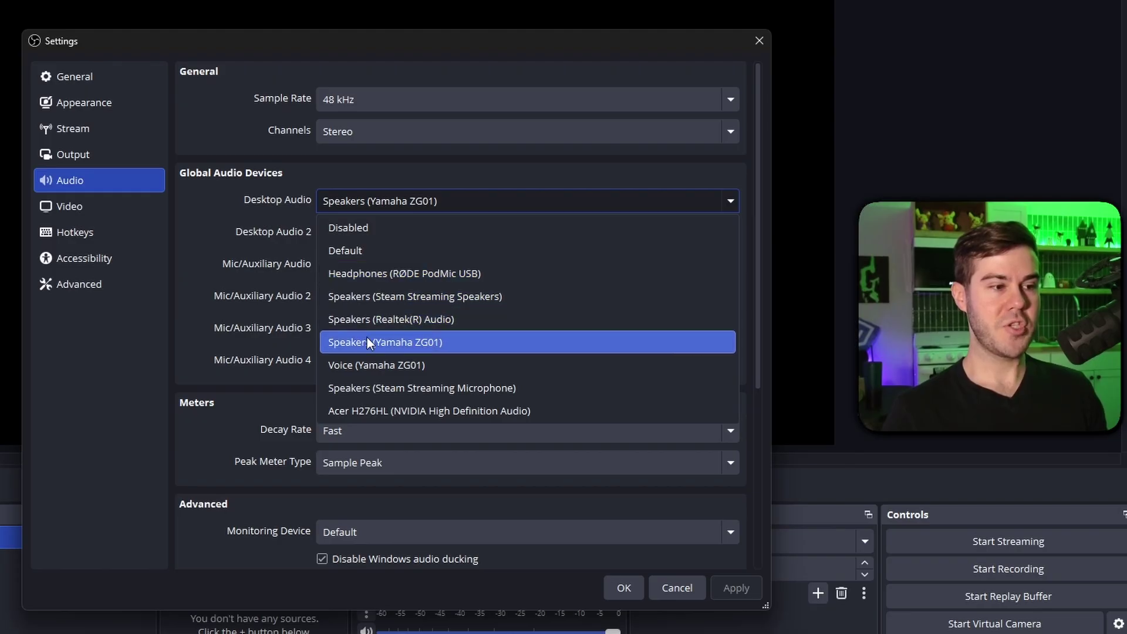
pyautogui.click(418, 345)
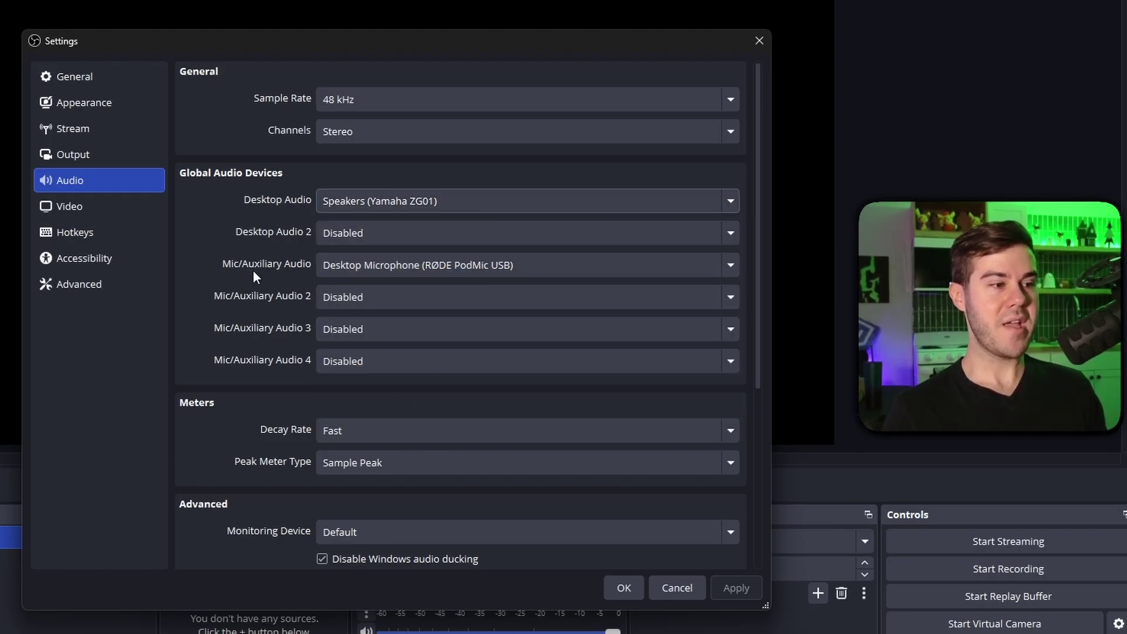
pyautogui.click(382, 265)
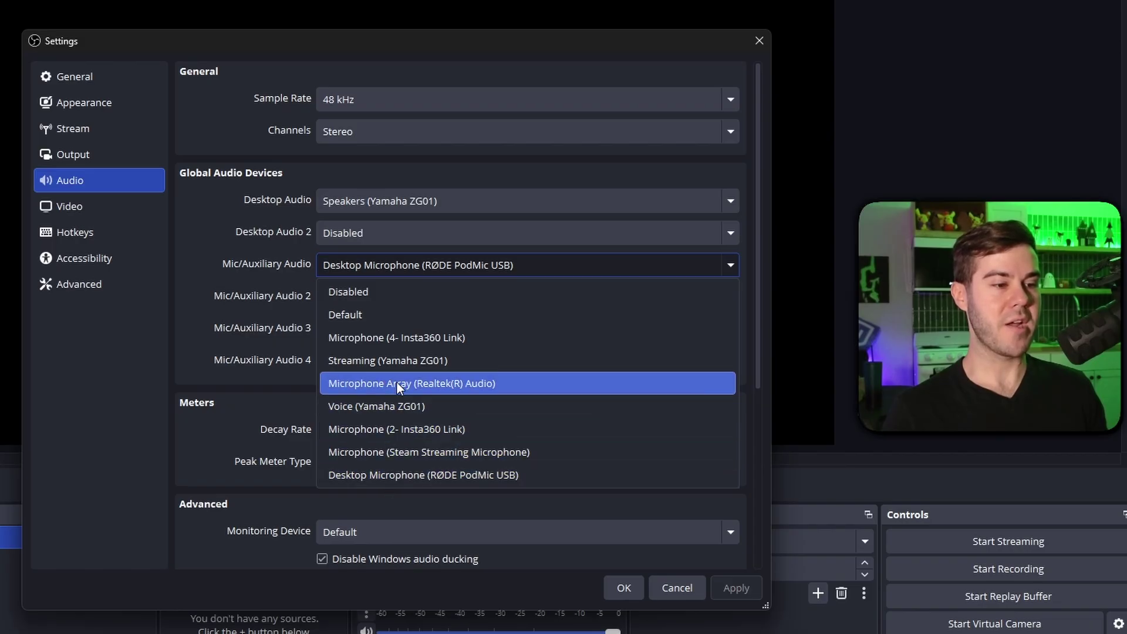
pyautogui.click(427, 474)
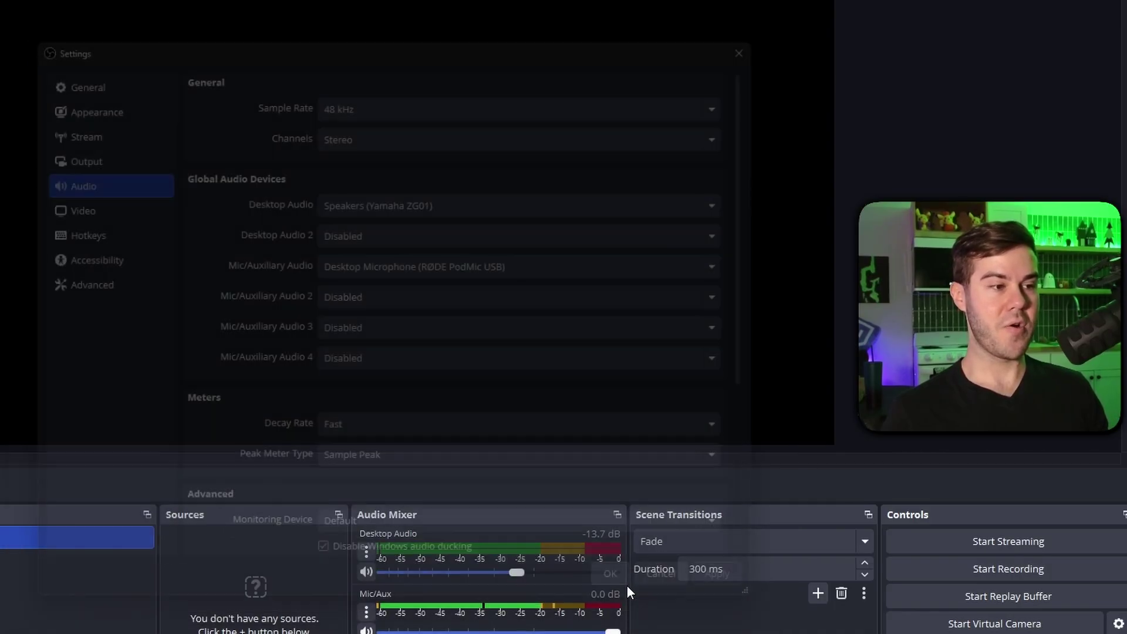
pyautogui.click(623, 587)
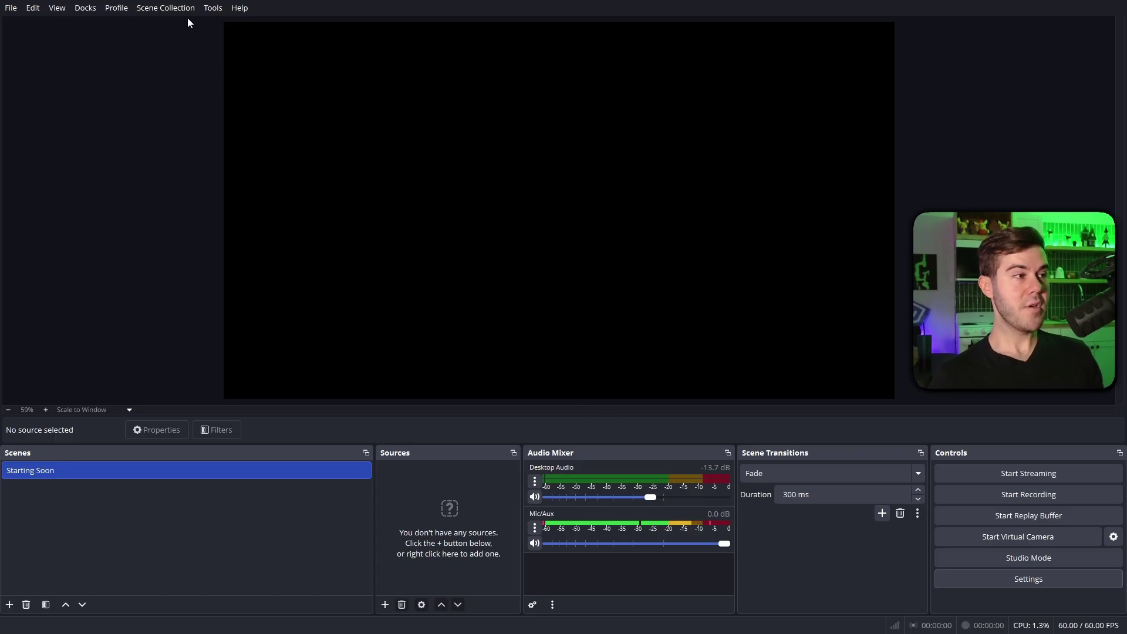
# - Launch the Auto-Configuration Wizard, optimize for streaming, and keep preferring 60 FPS at 1920x1080
pyautogui.click(213, 9)
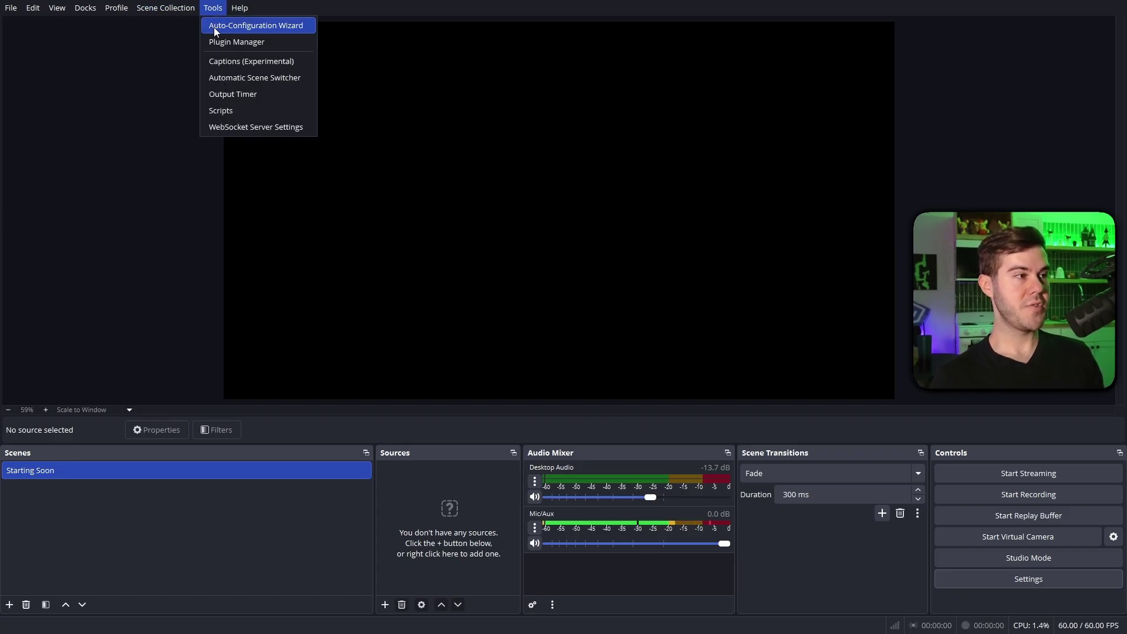
pyautogui.click(266, 27)
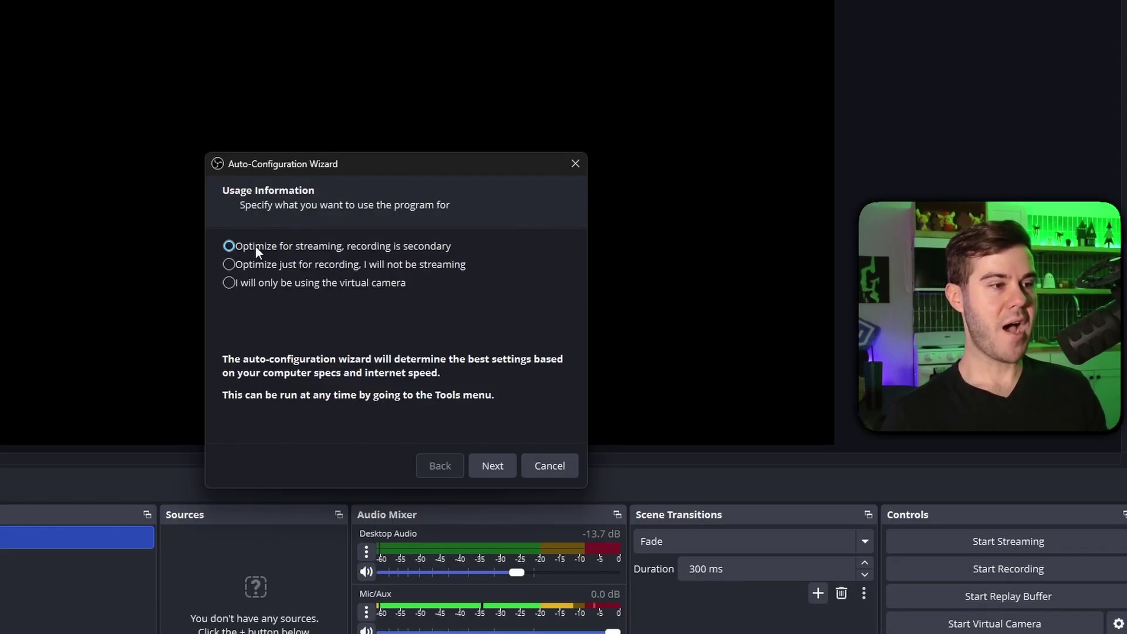
pyautogui.click(321, 245)
pyautogui.click(490, 465)
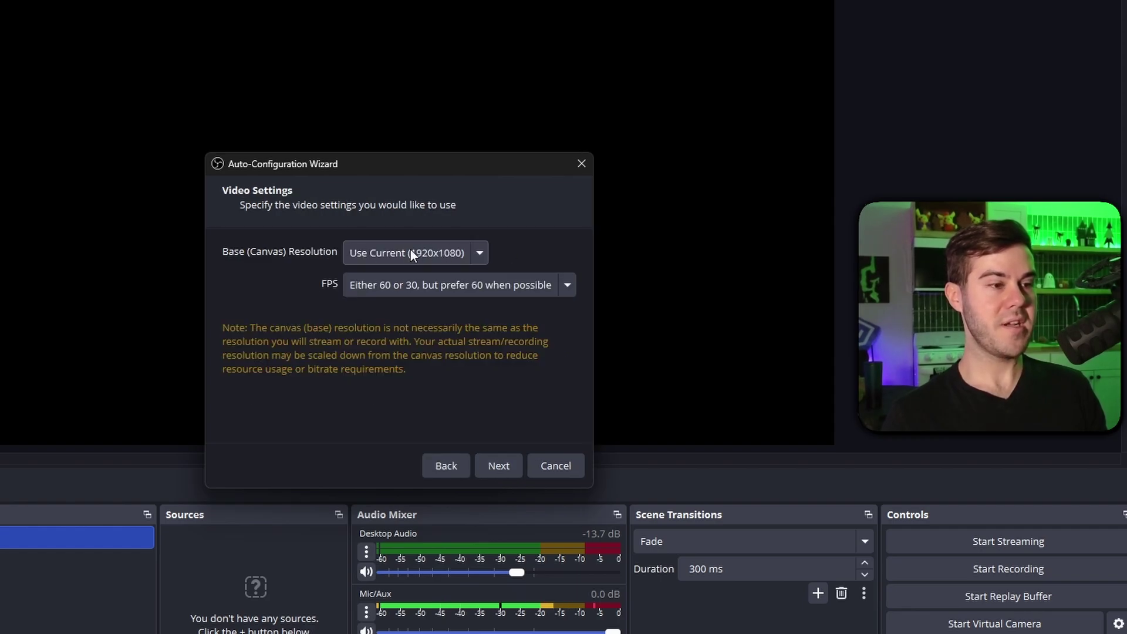
pyautogui.click(422, 286)
pyautogui.click(386, 312)
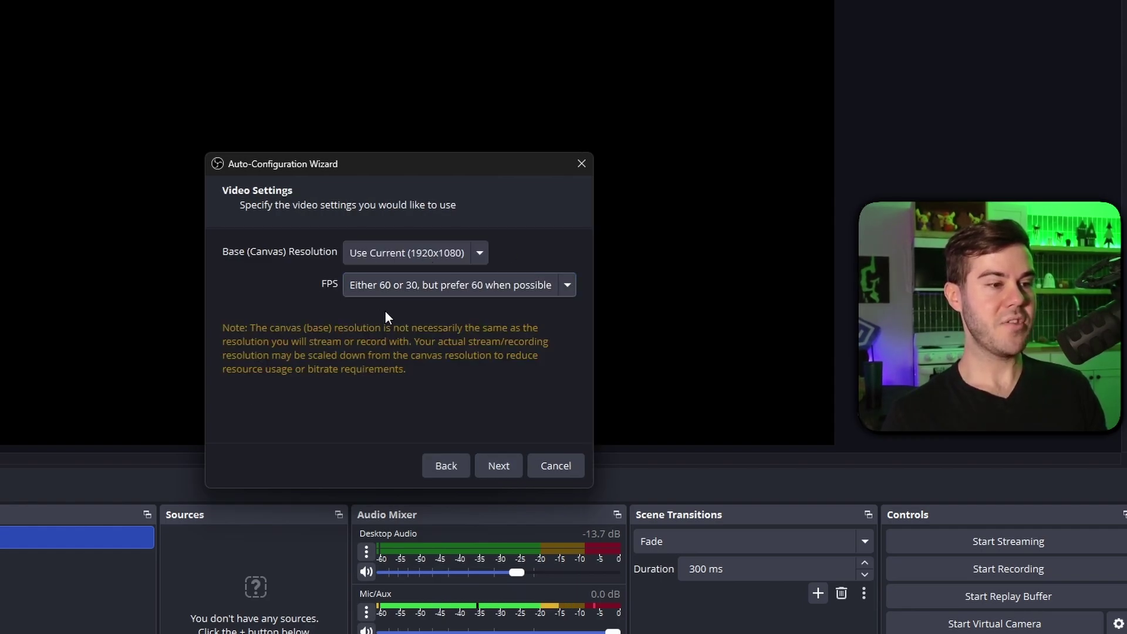
# - Run the bandwidth test and apply the recommended 10000 bitrate NVENC H.264 settings
pyautogui.click(505, 466)
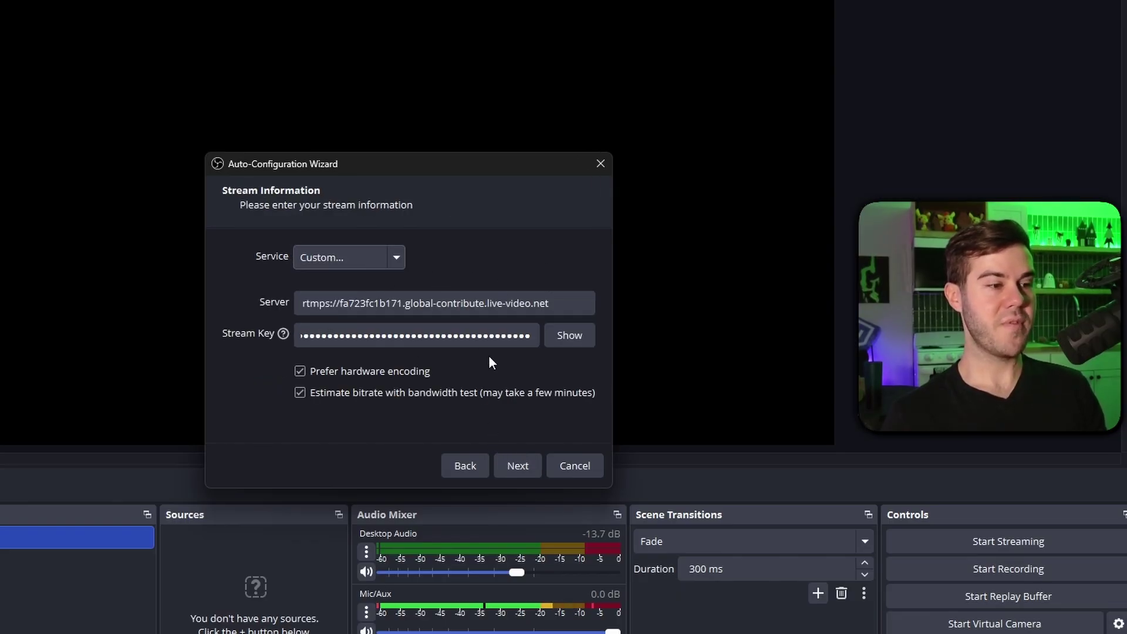
pyautogui.click(516, 466)
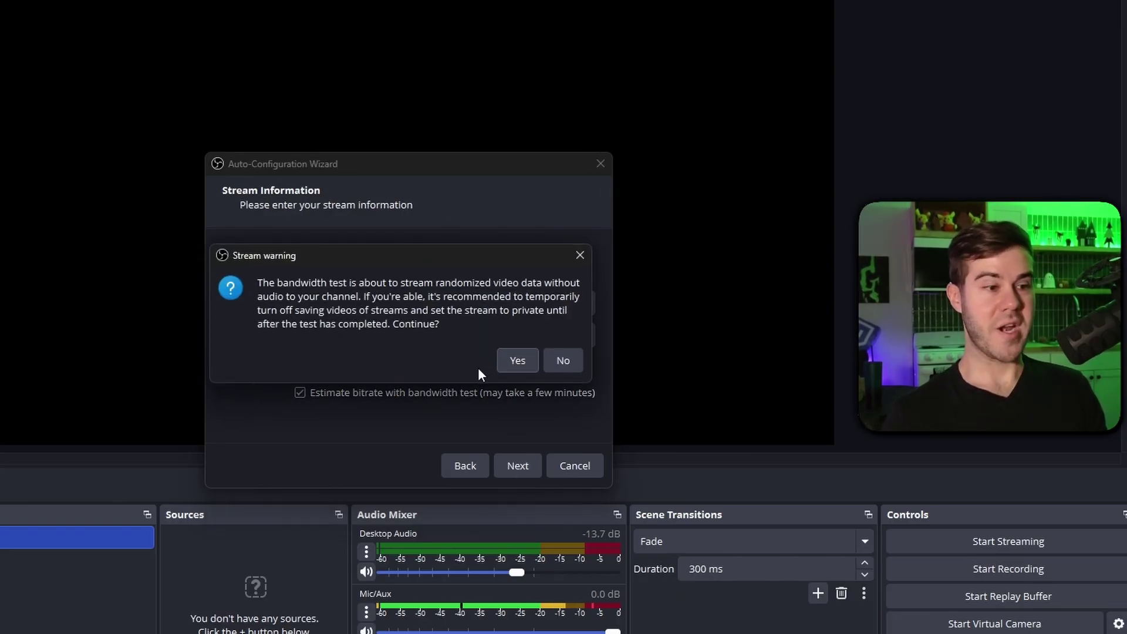
pyautogui.click(513, 360)
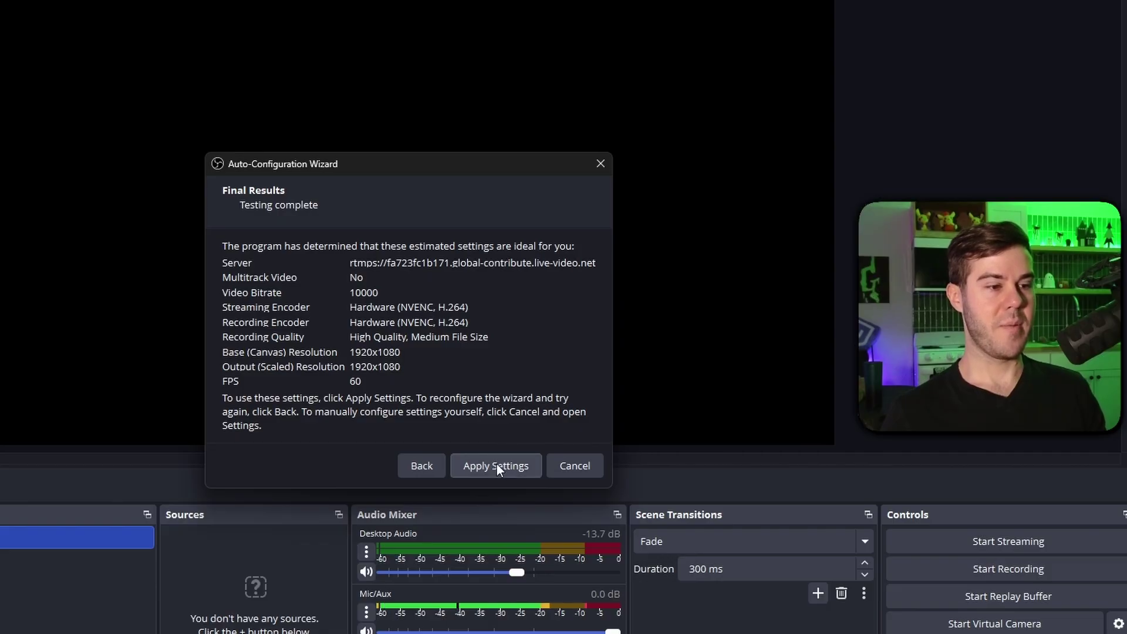
pyautogui.click(497, 466)
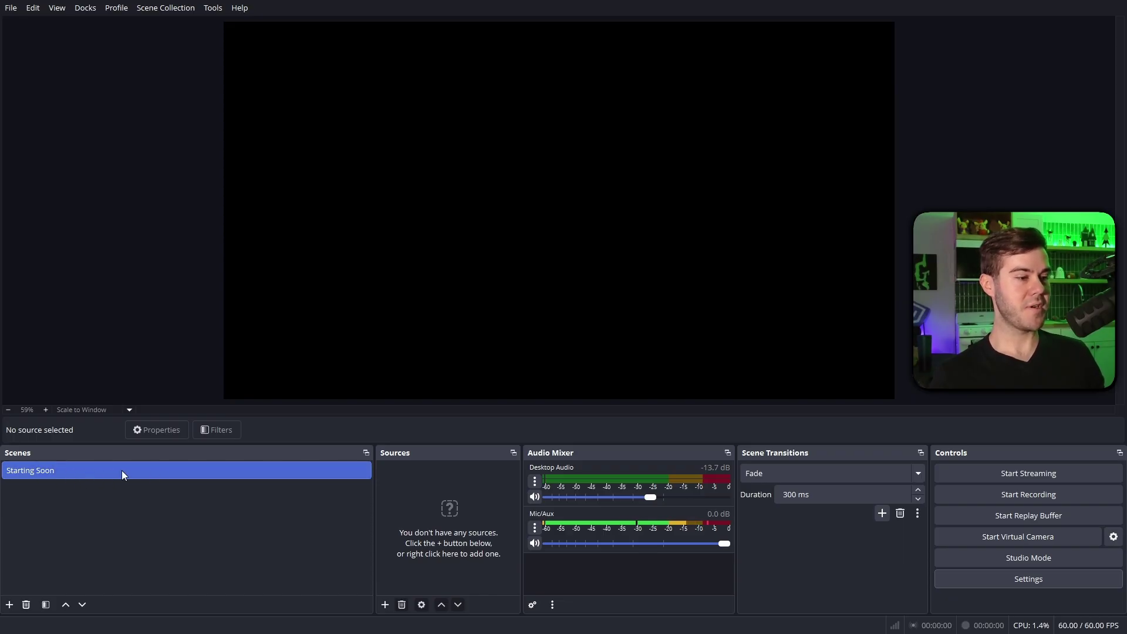
# - Add an image source 'Startin Soon' showing Starting Soon Screen.png to the Starting Soon scene
pyautogui.click(389, 605)
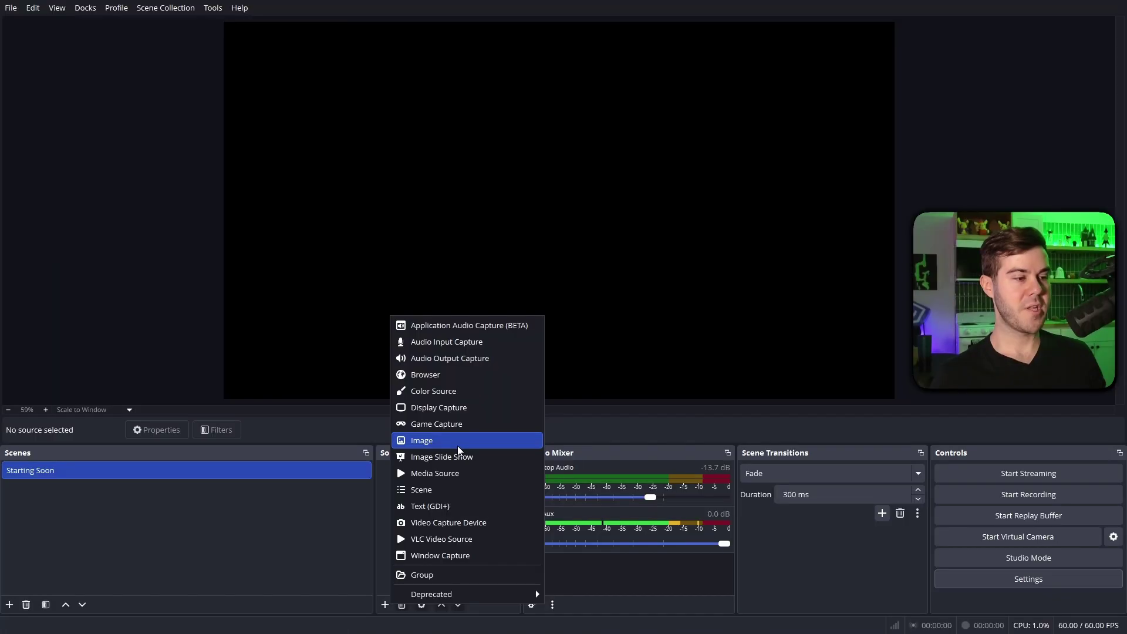
pyautogui.click(457, 446)
pyautogui.write('Startin Soon')
pyautogui.click(589, 388)
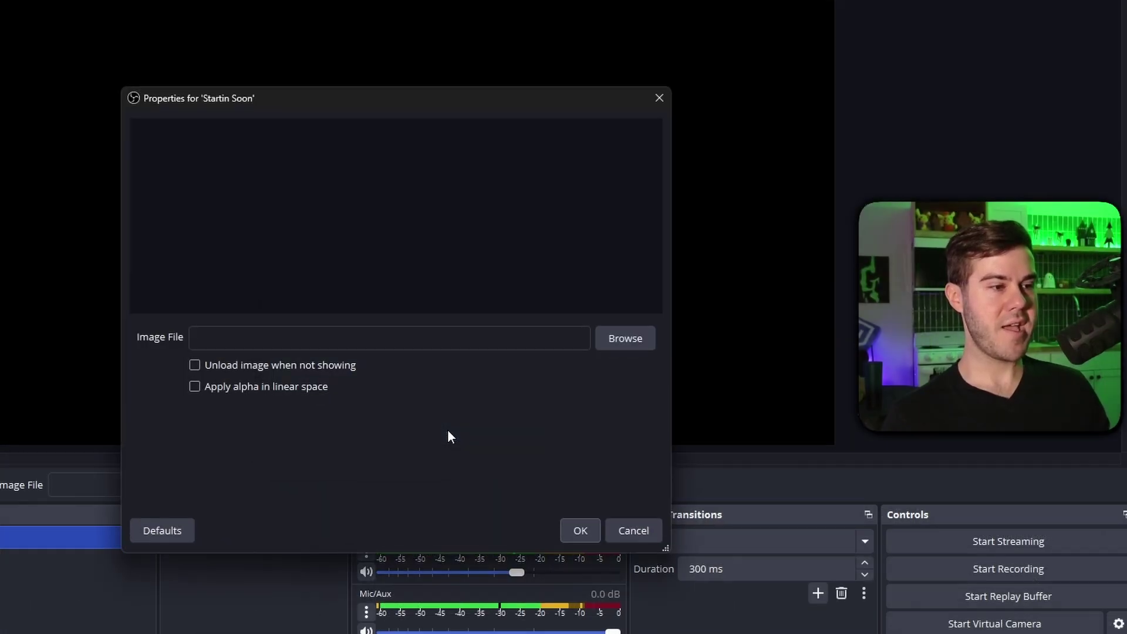
pyautogui.click(620, 339)
pyautogui.click(258, 289)
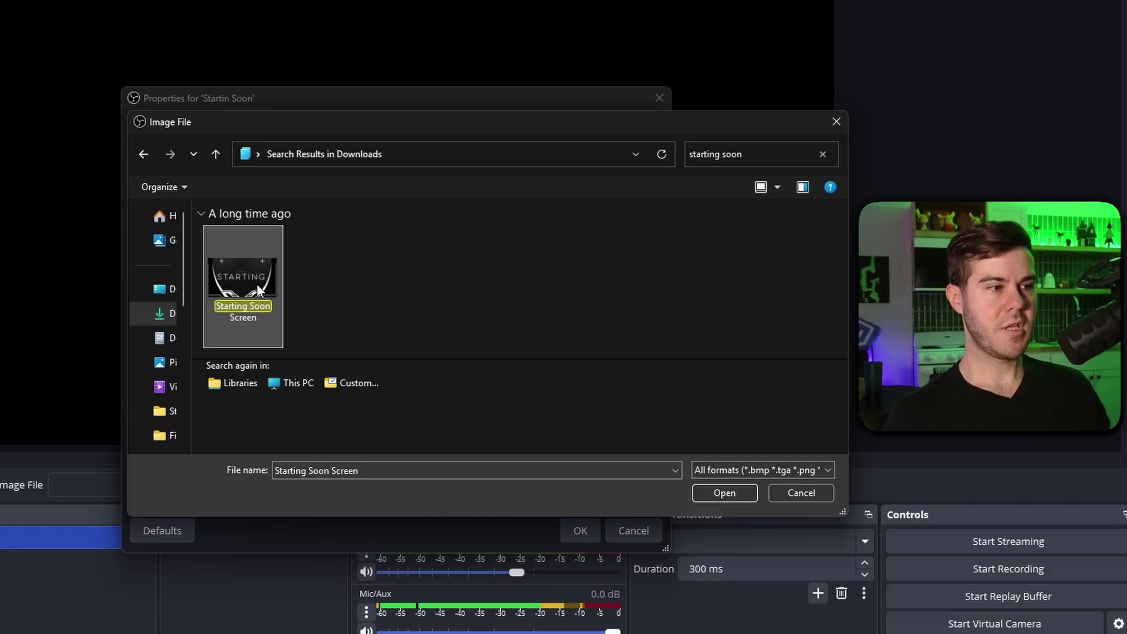
pyautogui.click(730, 494)
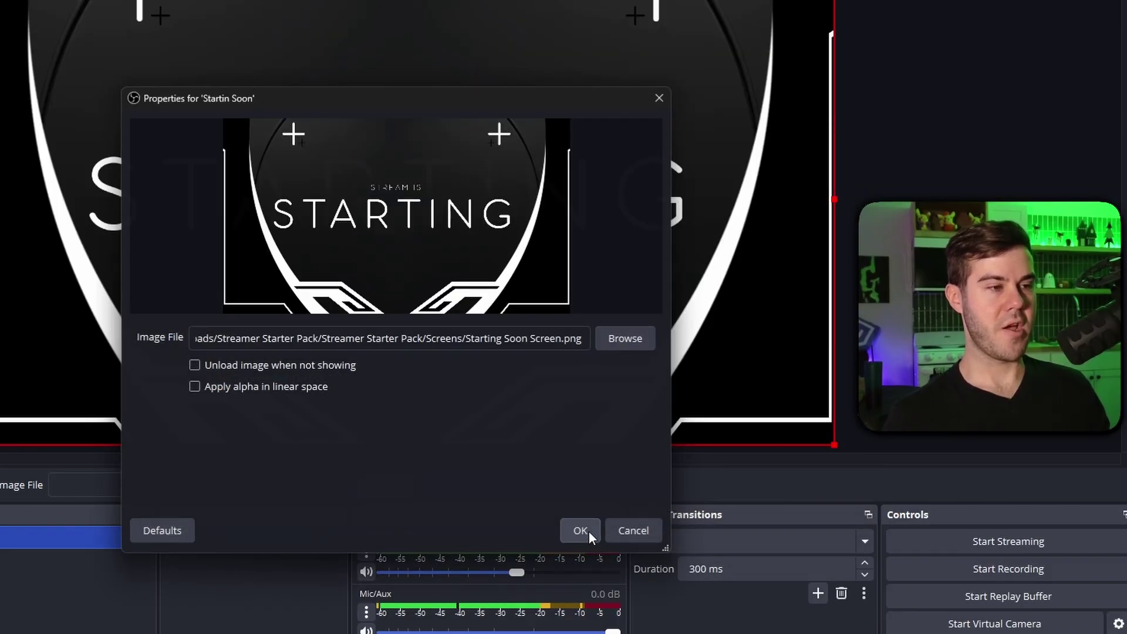
pyautogui.click(587, 531)
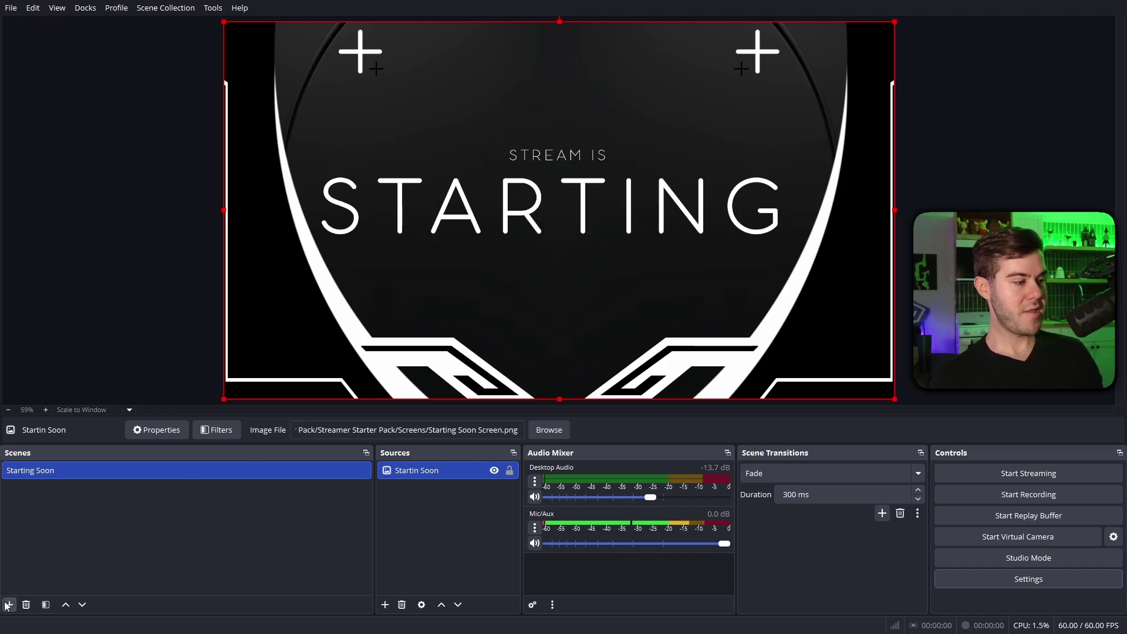
# - Create scene 'Just Chatting' with a Video Capture Device 'WEbcam' using the Integrated Camera
pyautogui.click(9, 605)
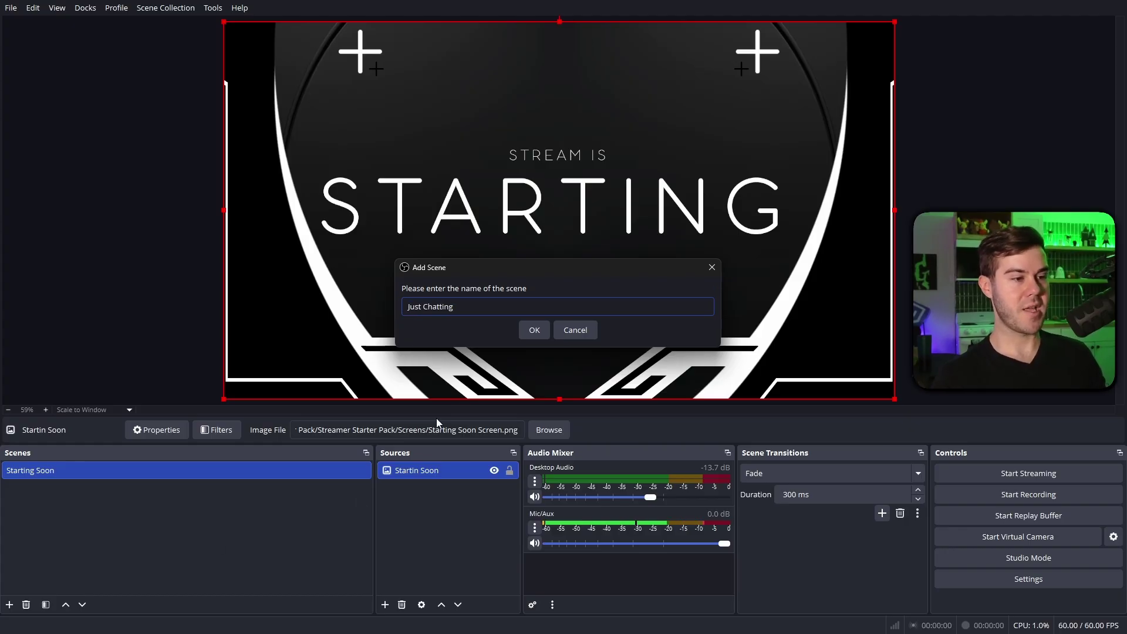
pyautogui.click(533, 330)
pyautogui.click(385, 604)
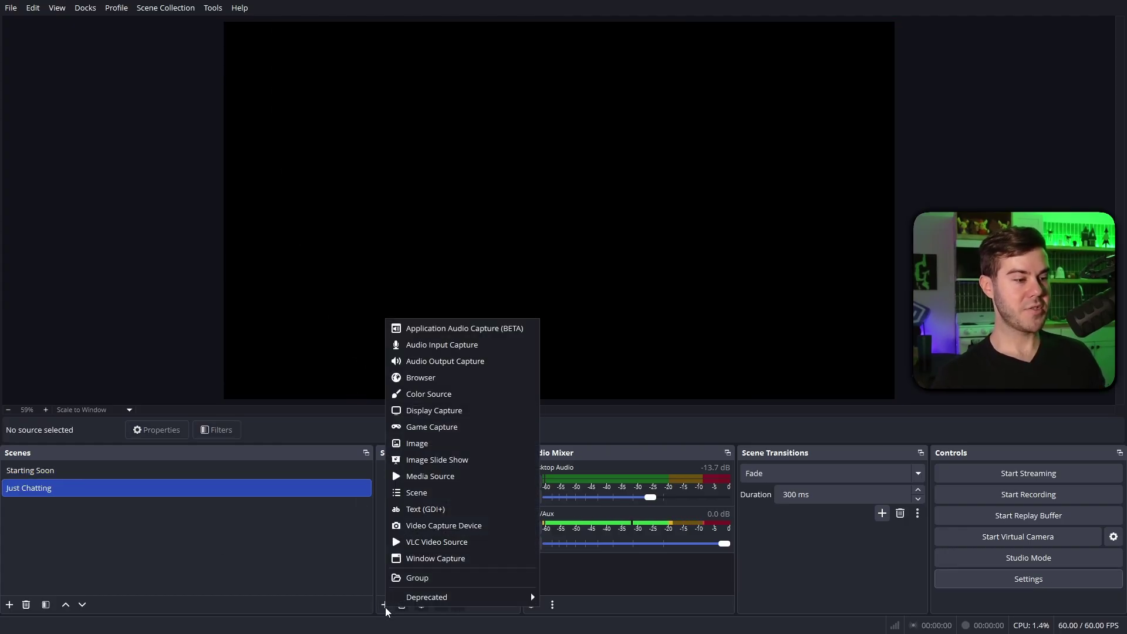
pyautogui.click(476, 525)
pyautogui.write('WEbcam')
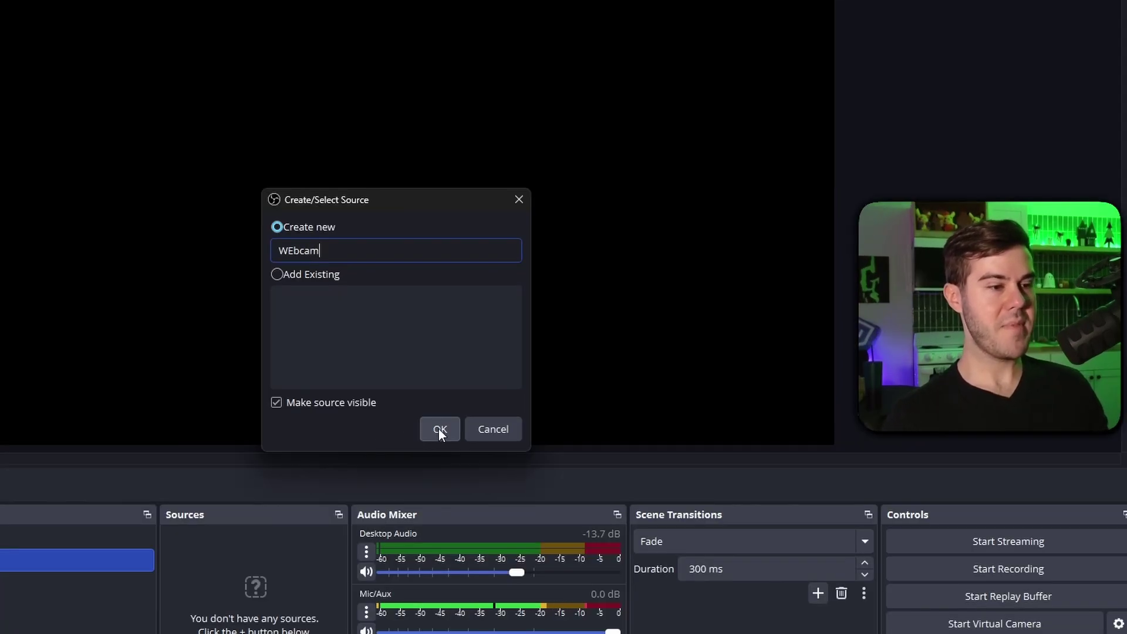
pyautogui.click(440, 429)
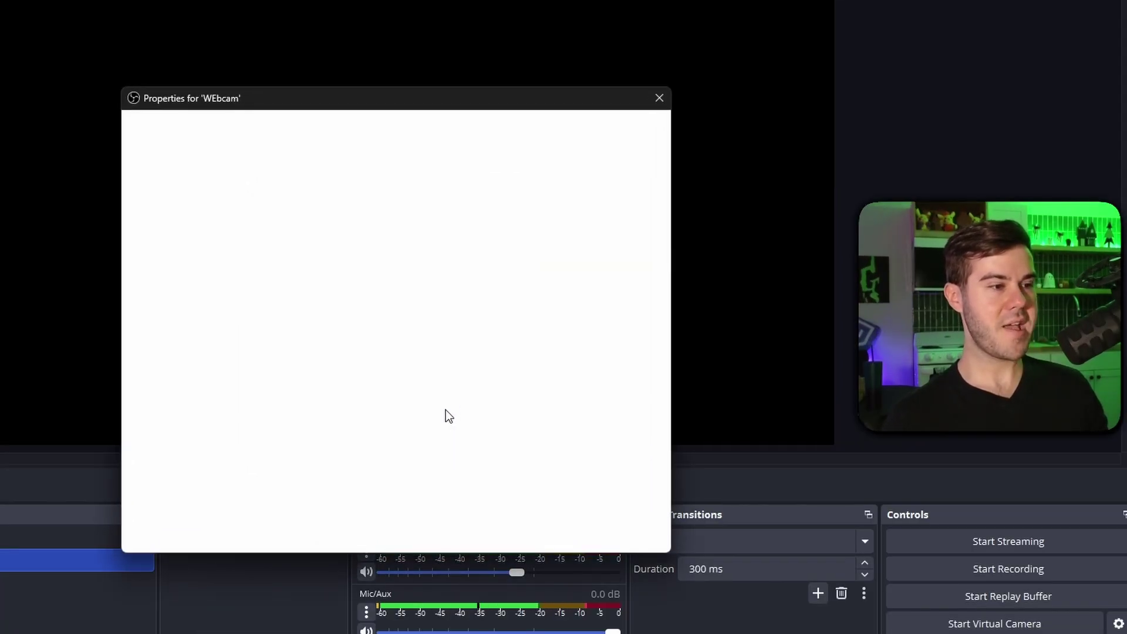
pyautogui.click(393, 339)
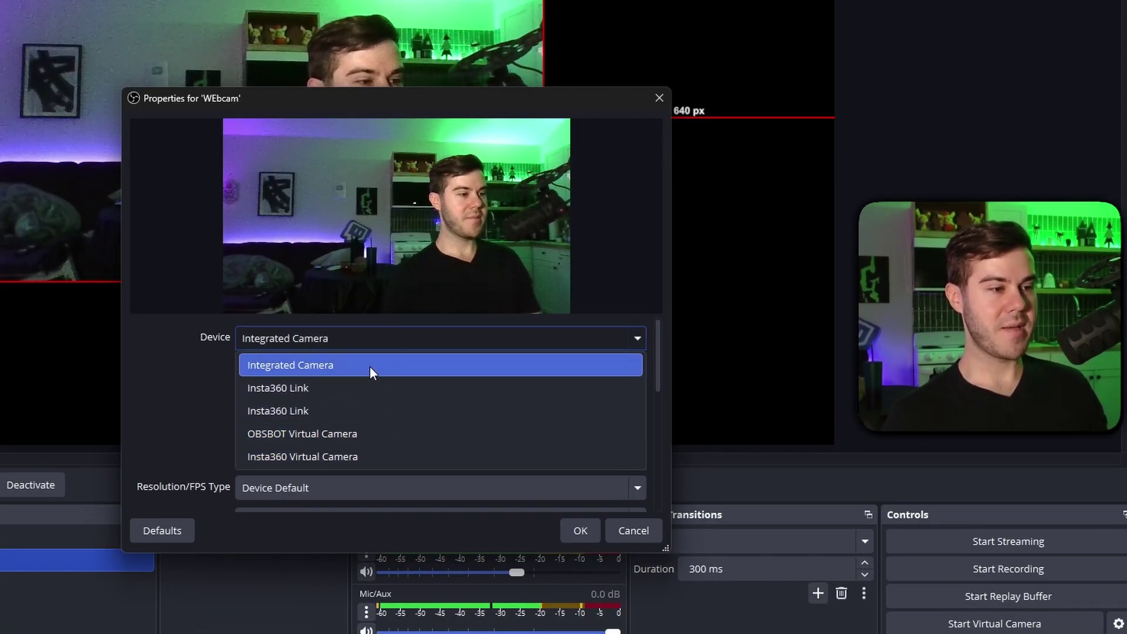
pyautogui.click(343, 364)
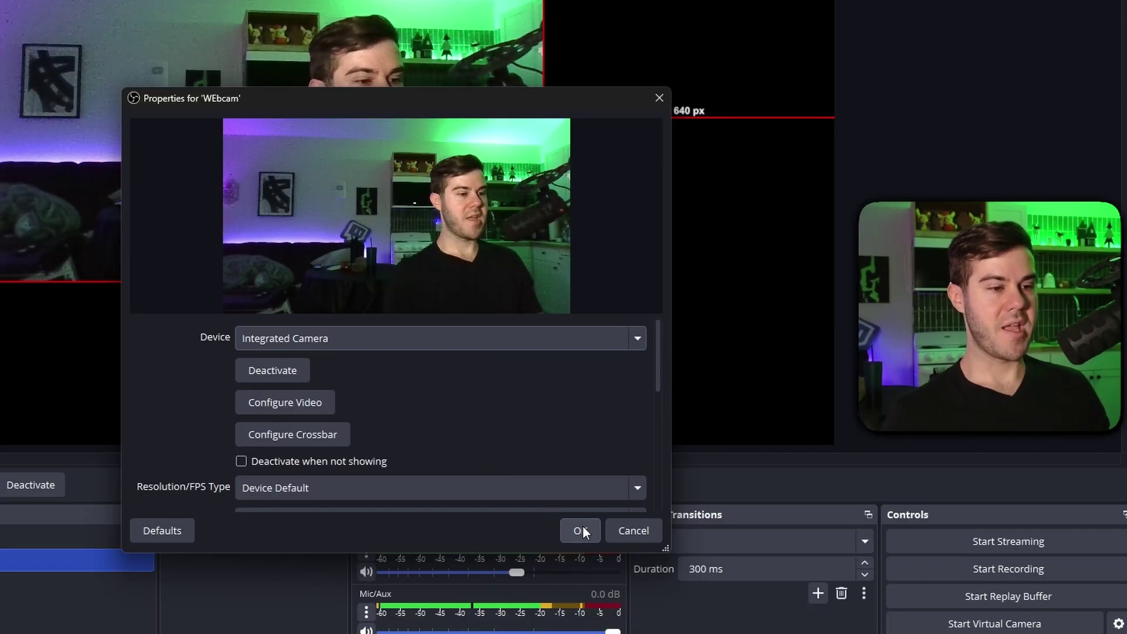
pyautogui.click(582, 531)
# - Apply Transform > Fit to screen so the WEbcam feed fills the Just Chatting canvas
pyautogui.moveTo(272, 140); pyautogui.dragTo(357, 206)
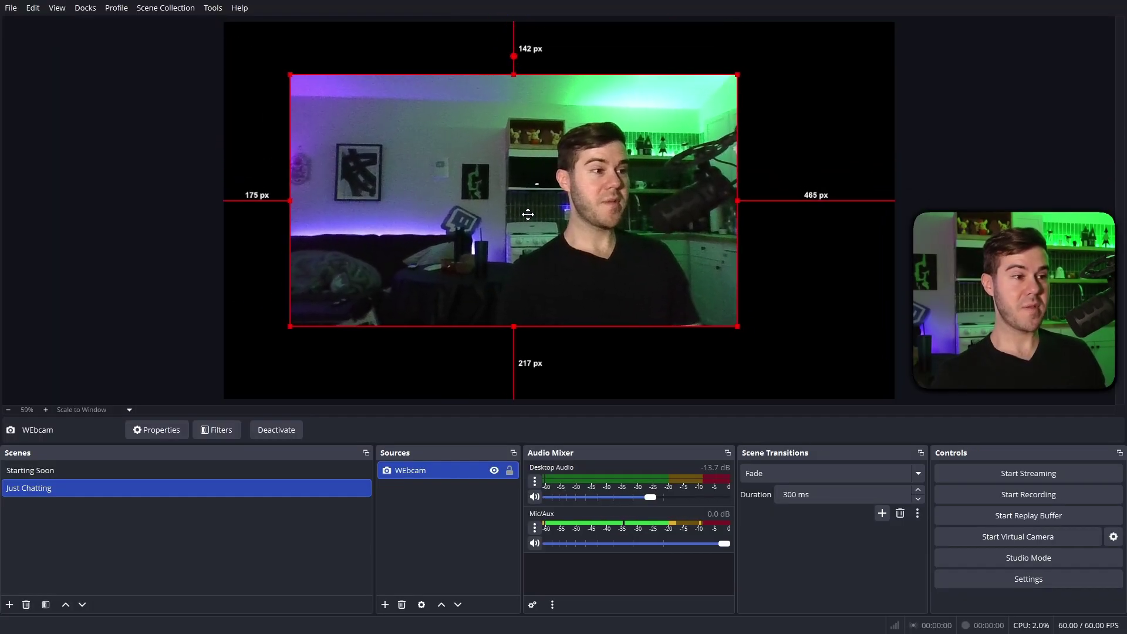
pyautogui.moveTo(528, 215)
pyautogui.mouseDown()
pyautogui.moveTo(507, 216)
pyautogui.moveTo(531, 228)
pyautogui.moveTo(515, 204)
pyautogui.mouseUp()
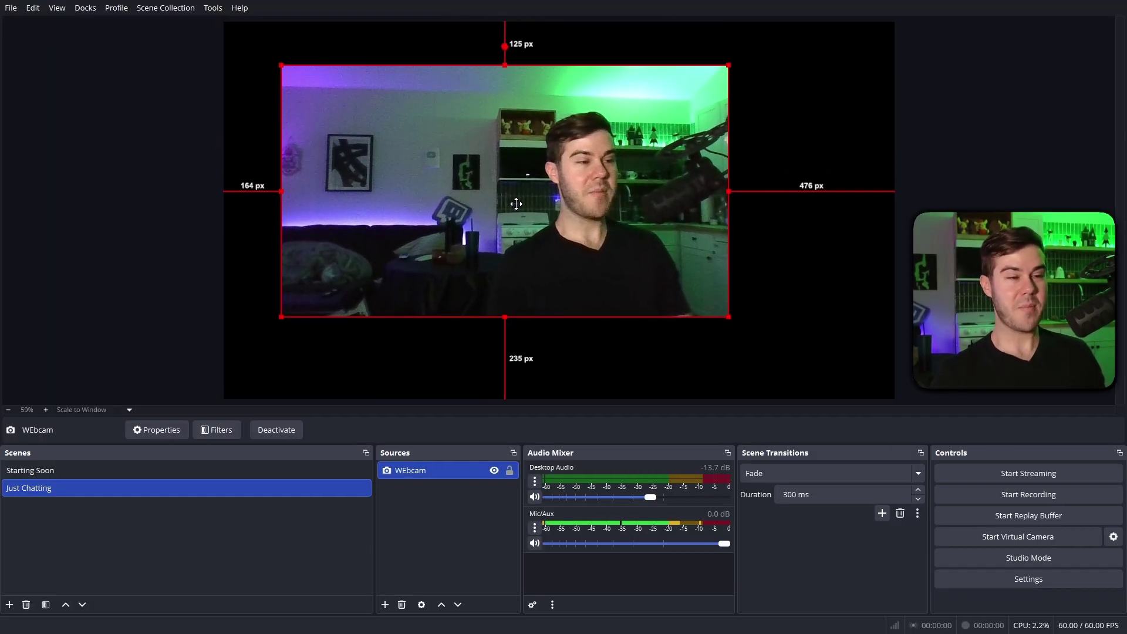
pyautogui.rightClick(445, 199)
pyautogui.moveTo(491, 294)
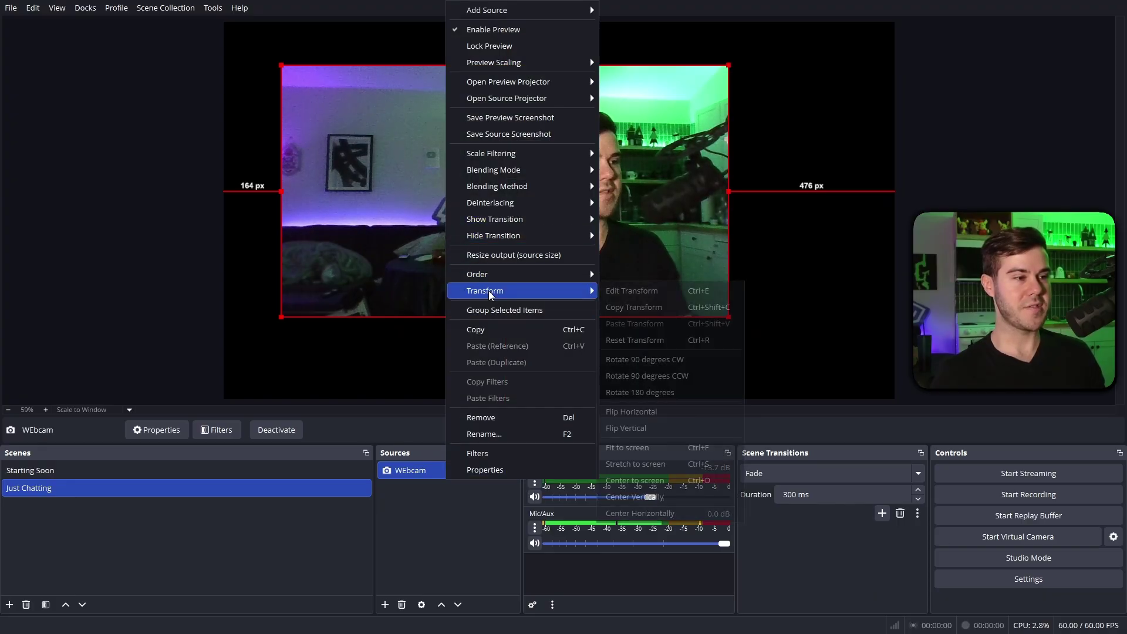
pyautogui.click(660, 450)
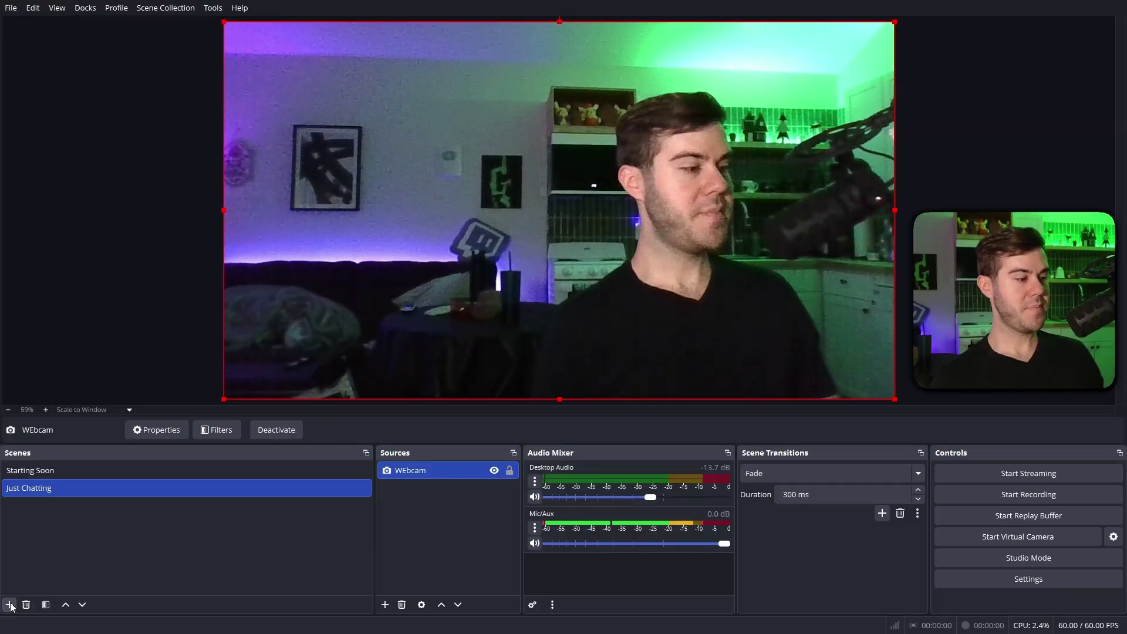
# - Create a 'Gameplay' scene and add a Game Capture source to it
pyautogui.click(9, 604)
pyautogui.write('Gameplay')
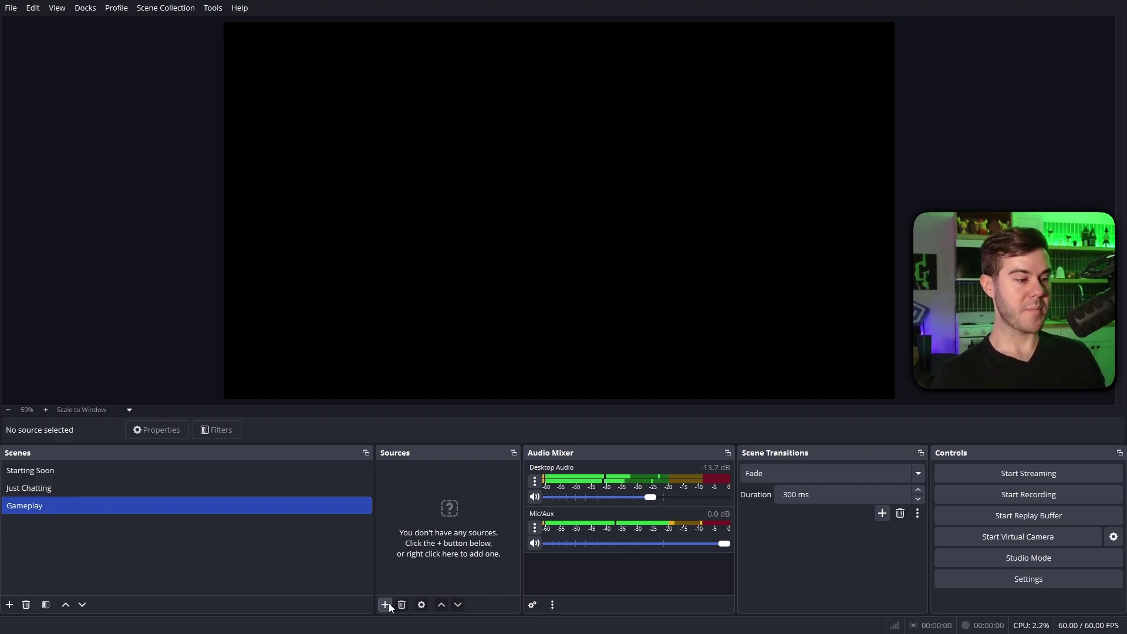
pyautogui.click(388, 604)
pyautogui.click(428, 424)
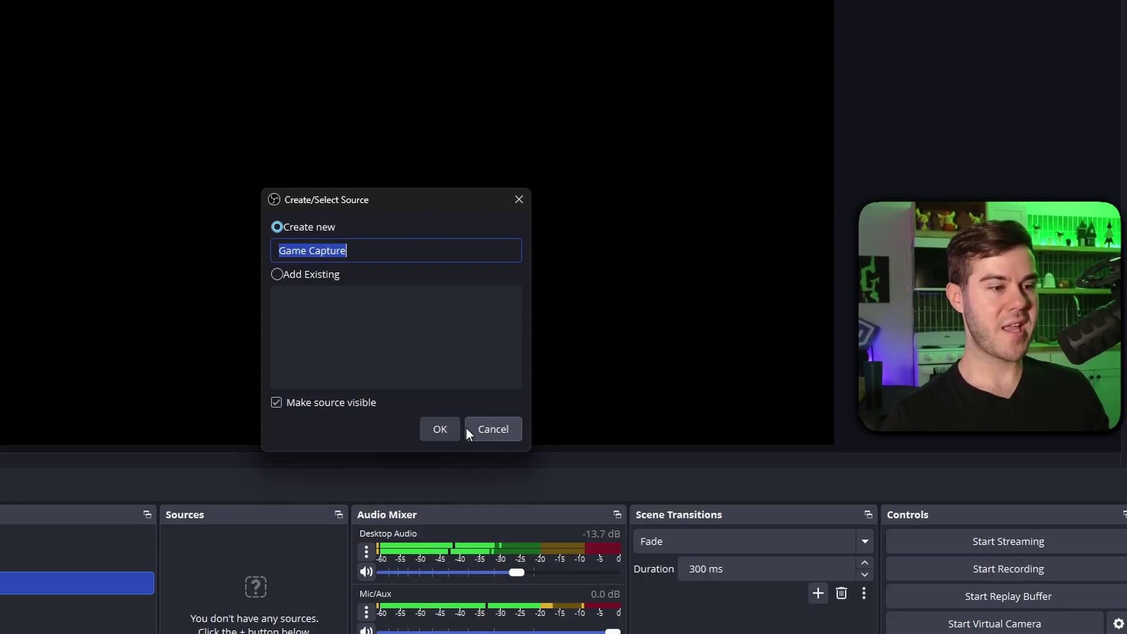
pyautogui.click(591, 387)
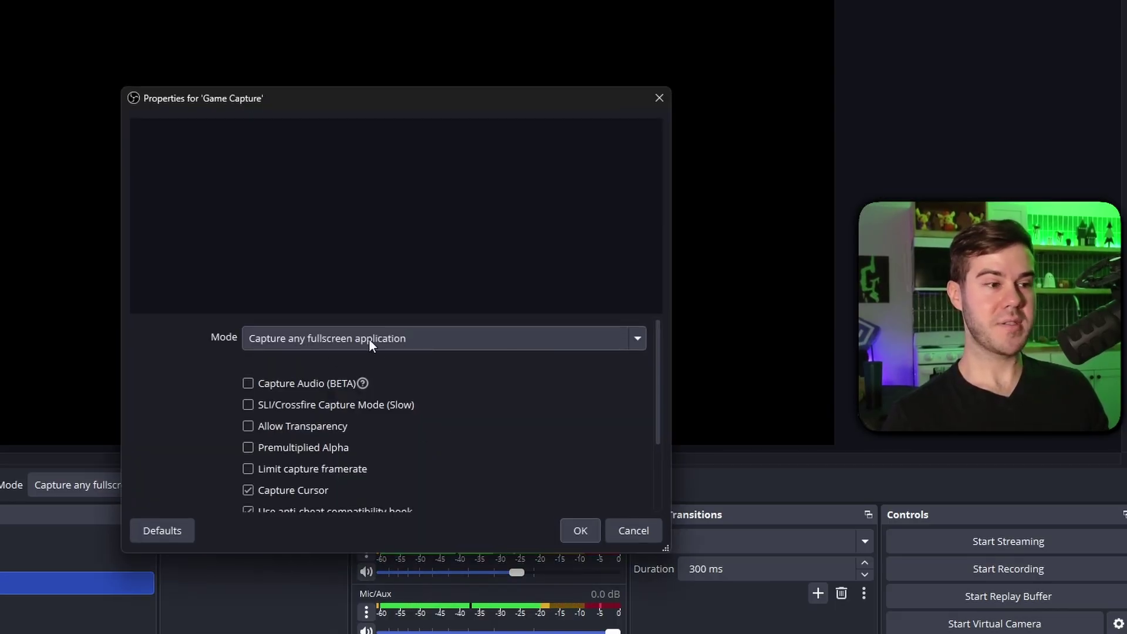
# - Set the Game Capture mode to Capture specific window with window [PEAK.exe]: PEAK
pyautogui.click(413, 341)
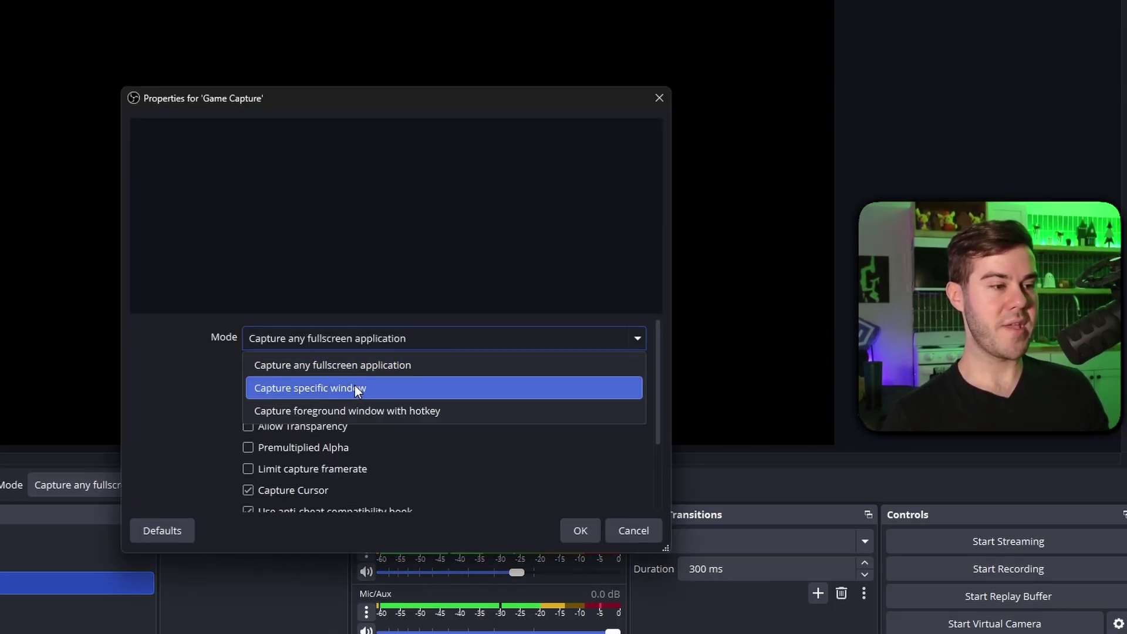
pyautogui.click(386, 389)
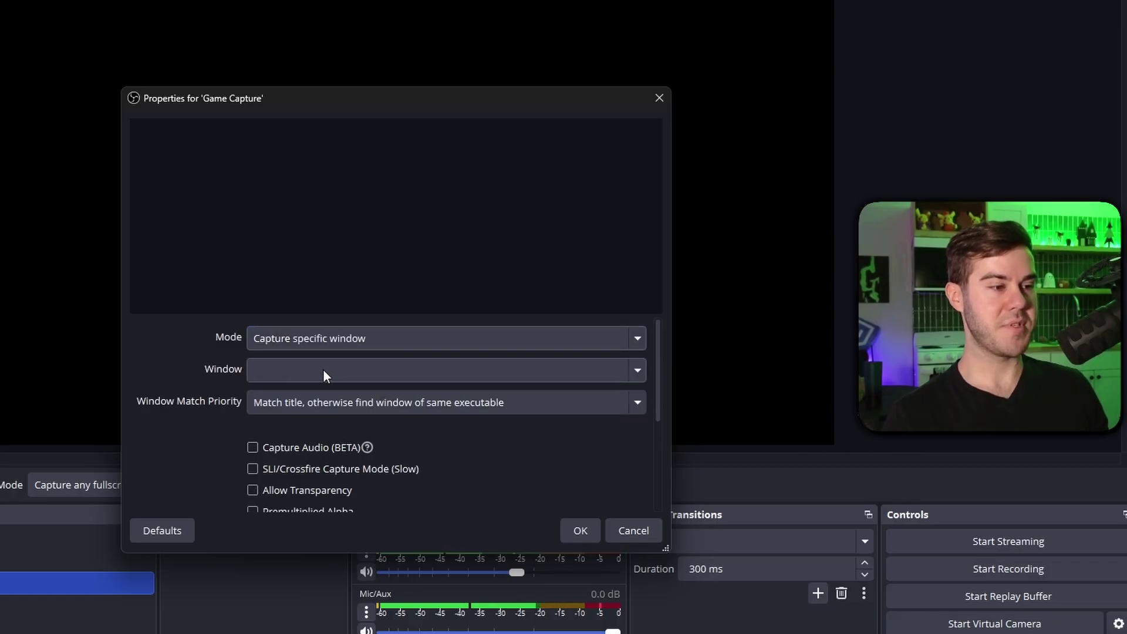
pyautogui.click(623, 371)
pyautogui.click(329, 509)
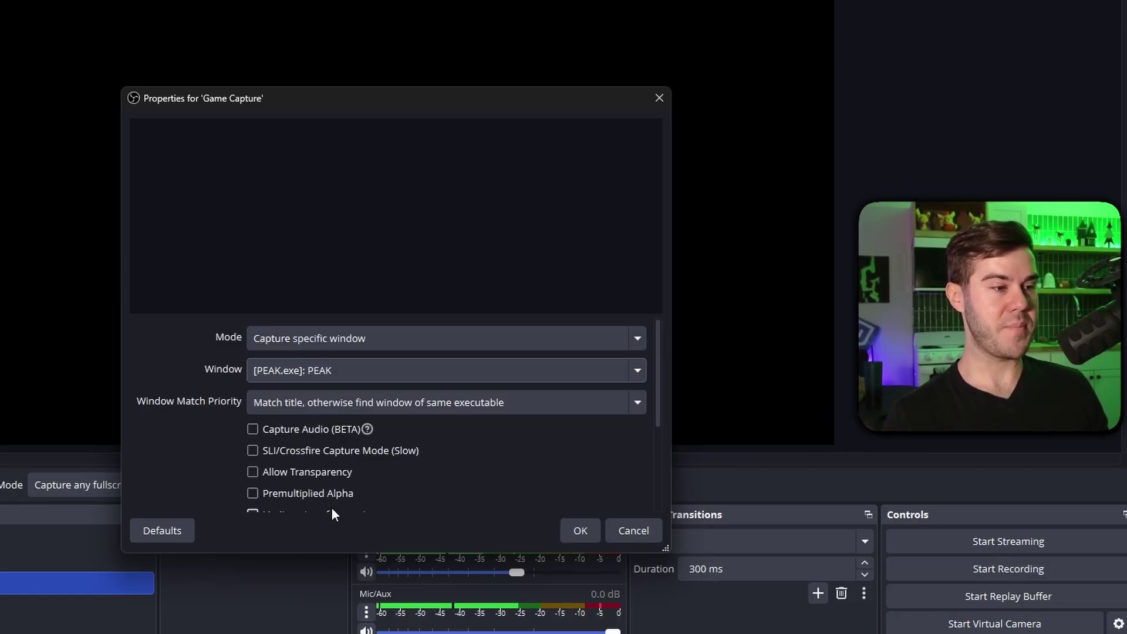
pyautogui.click(580, 530)
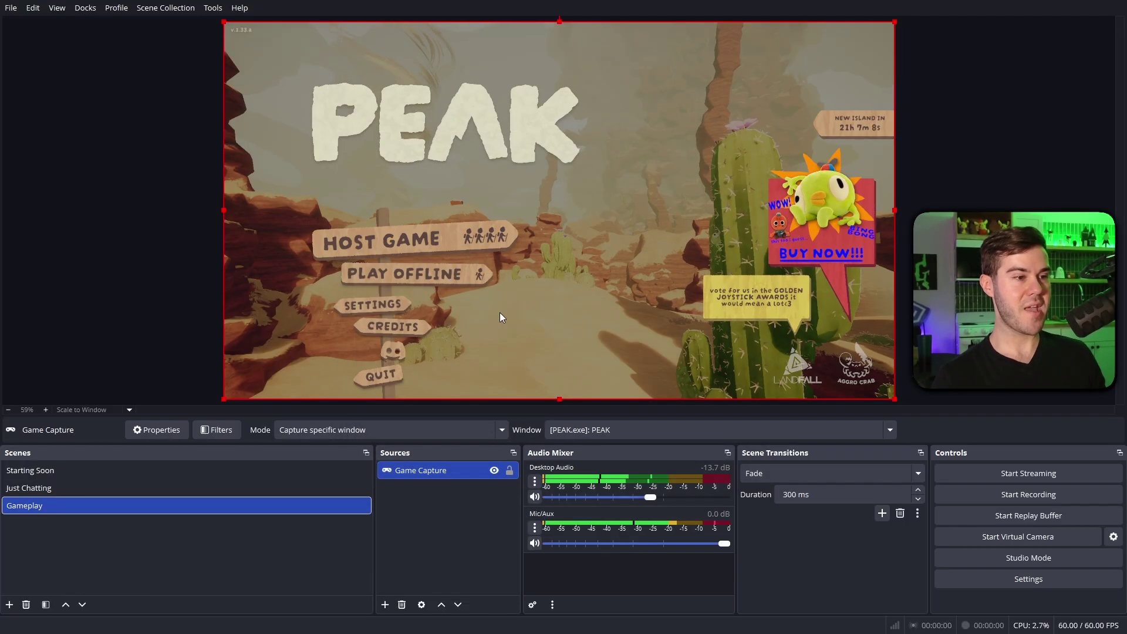
# - Add the existing WEbcam source to the Gameplay scene
pyautogui.click(385, 604)
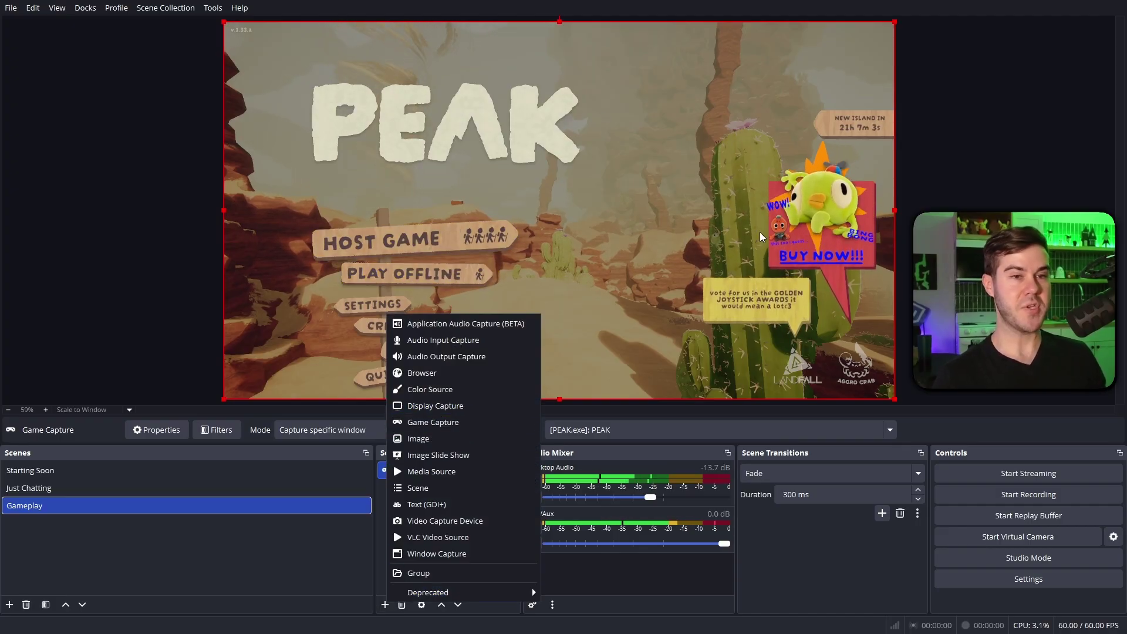
pyautogui.click(409, 524)
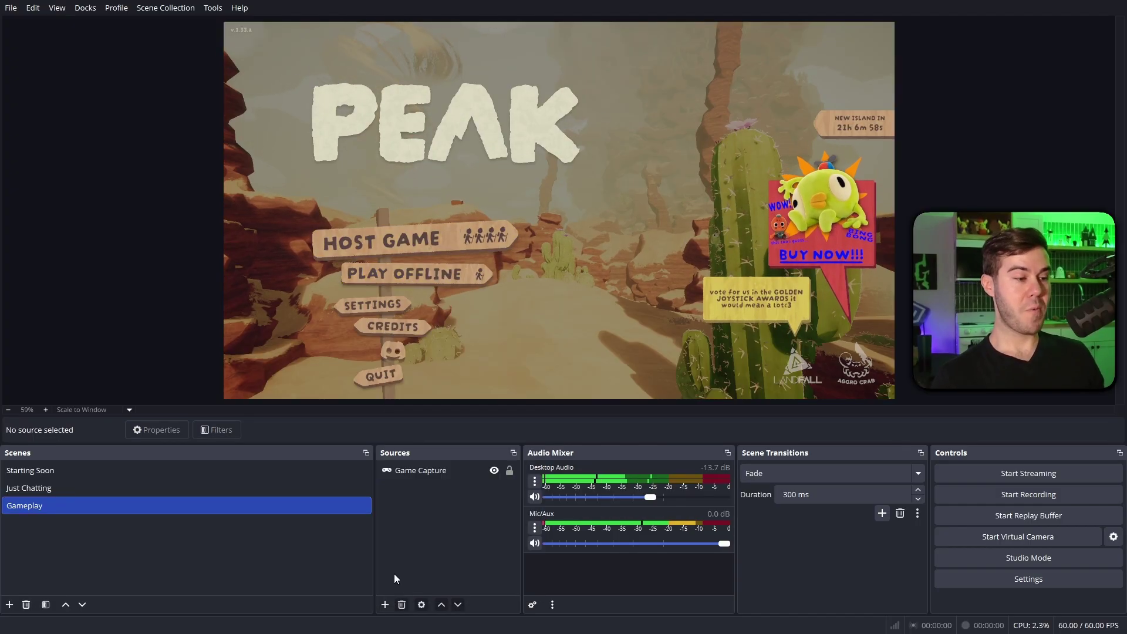
pyautogui.click(385, 607)
pyautogui.click(429, 530)
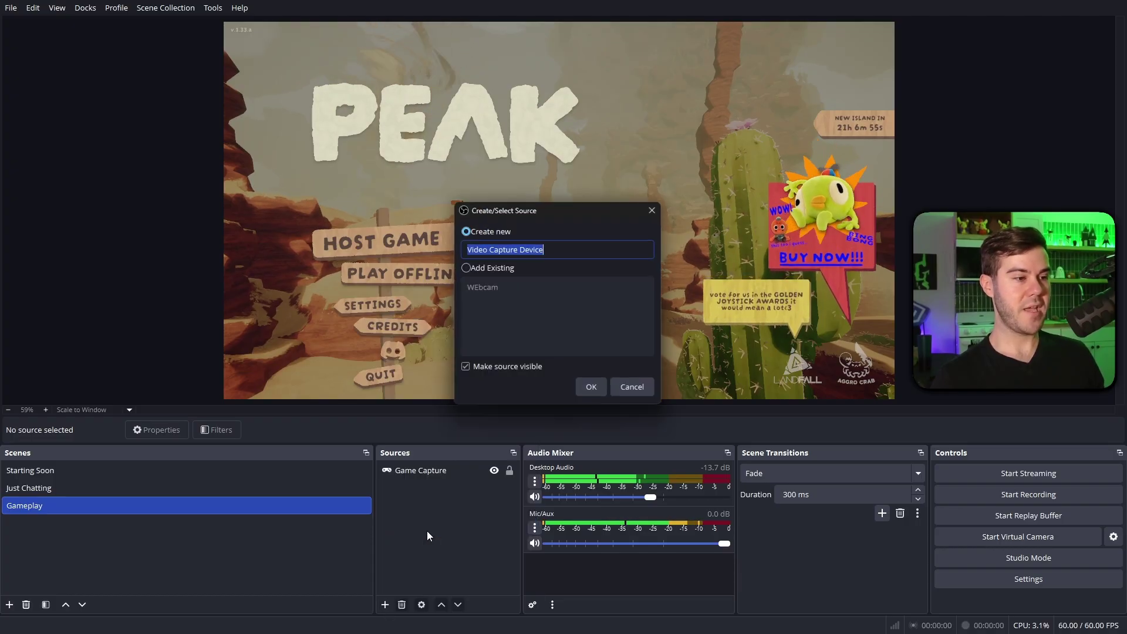
pyautogui.click(466, 268)
pyautogui.click(491, 287)
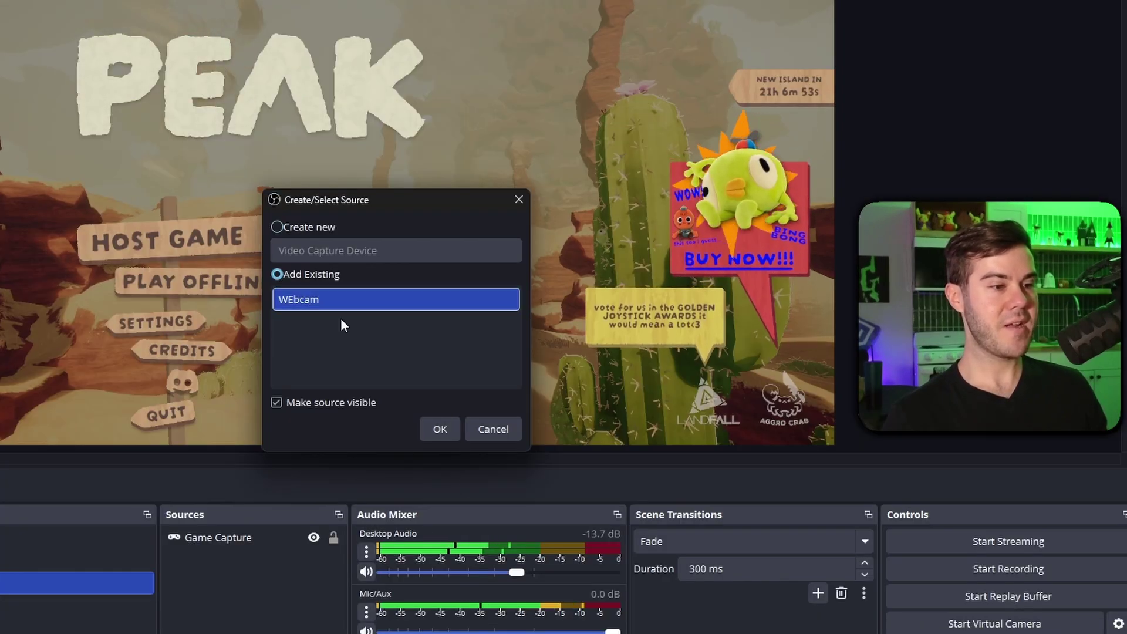
pyautogui.click(437, 431)
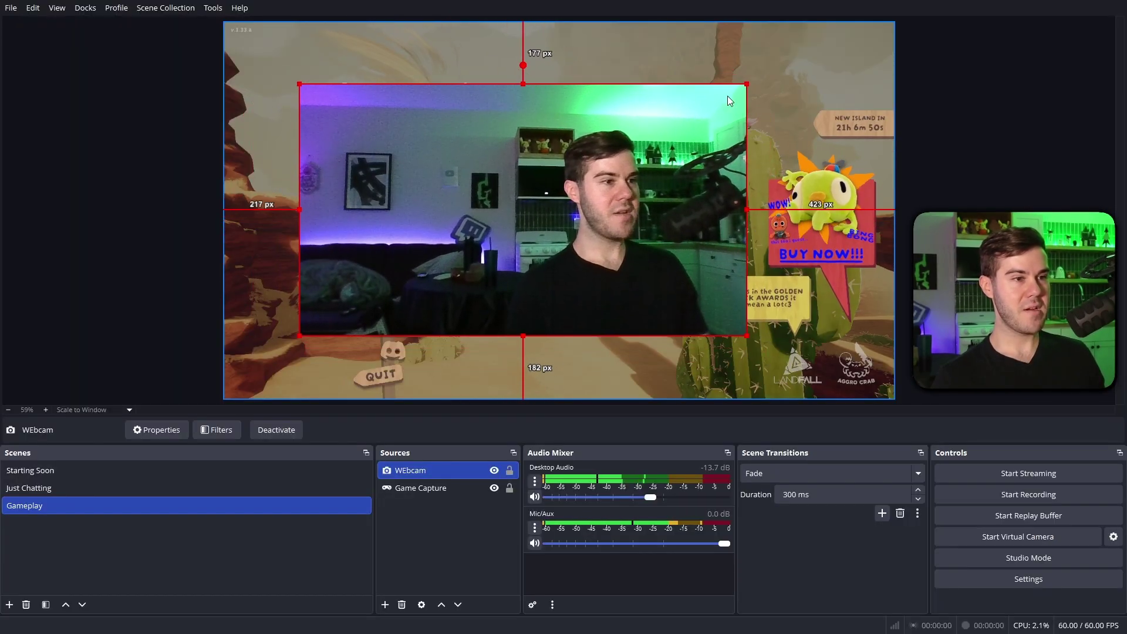
# - Shrink the webcam, crop its left side, and place it in the bottom-left corner
pyautogui.moveTo(747, 84); pyautogui.dragTo(493, 250)
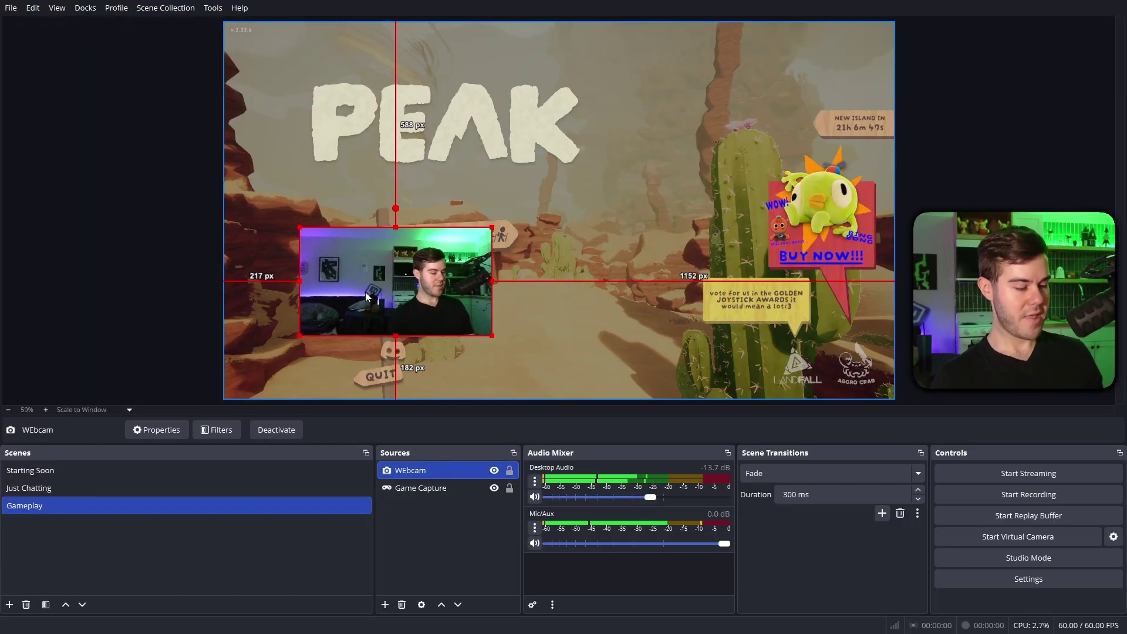
pyautogui.moveTo(308, 281); pyautogui.dragTo(340, 282)
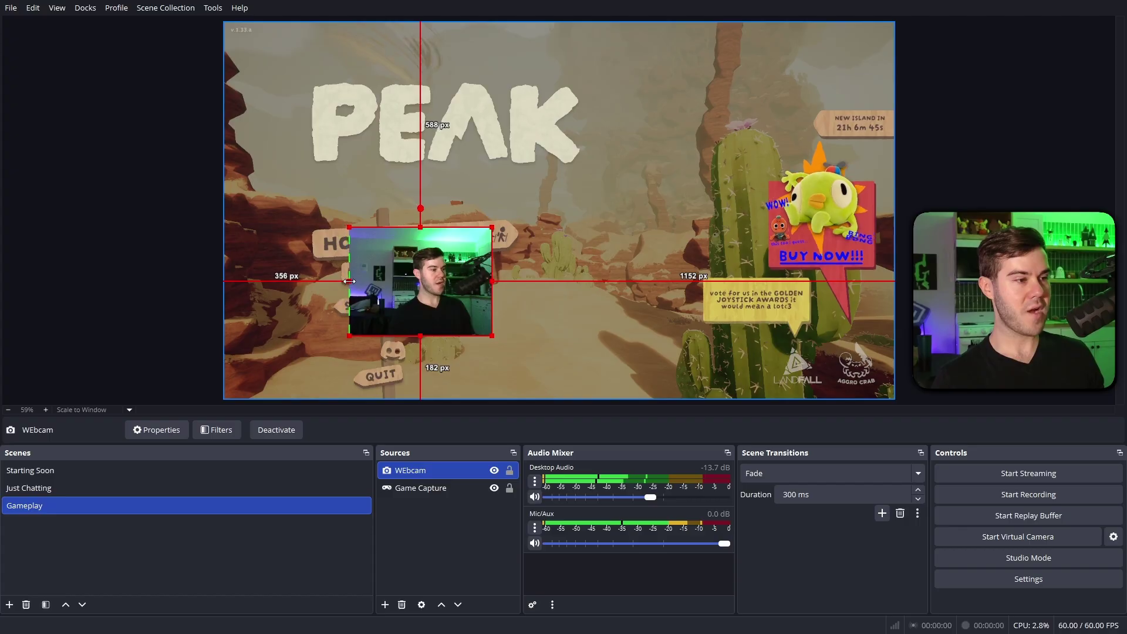
pyautogui.moveTo(418, 286); pyautogui.dragTo(281, 349)
pyautogui.click(156, 276)
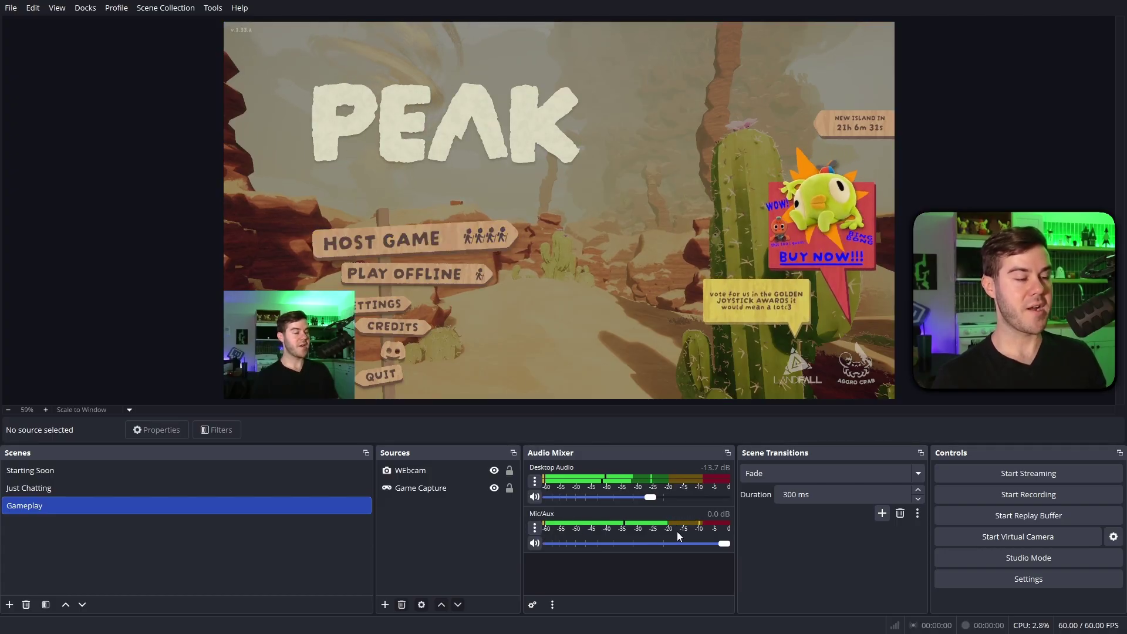
pyautogui.click(167, 490)
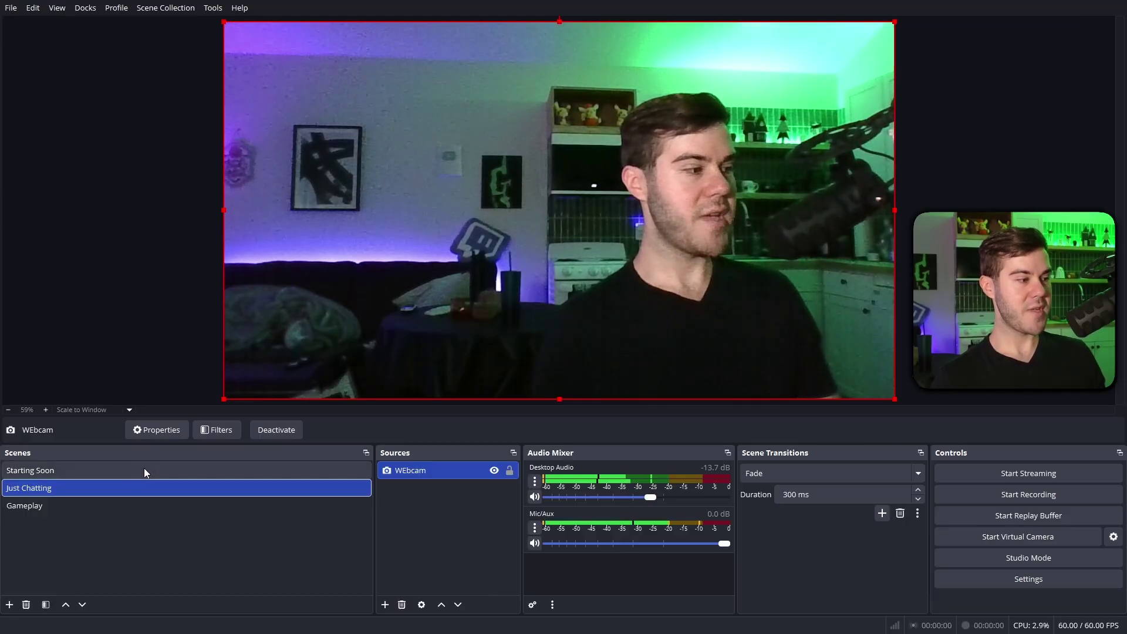
pyautogui.click(145, 470)
pyautogui.click(147, 505)
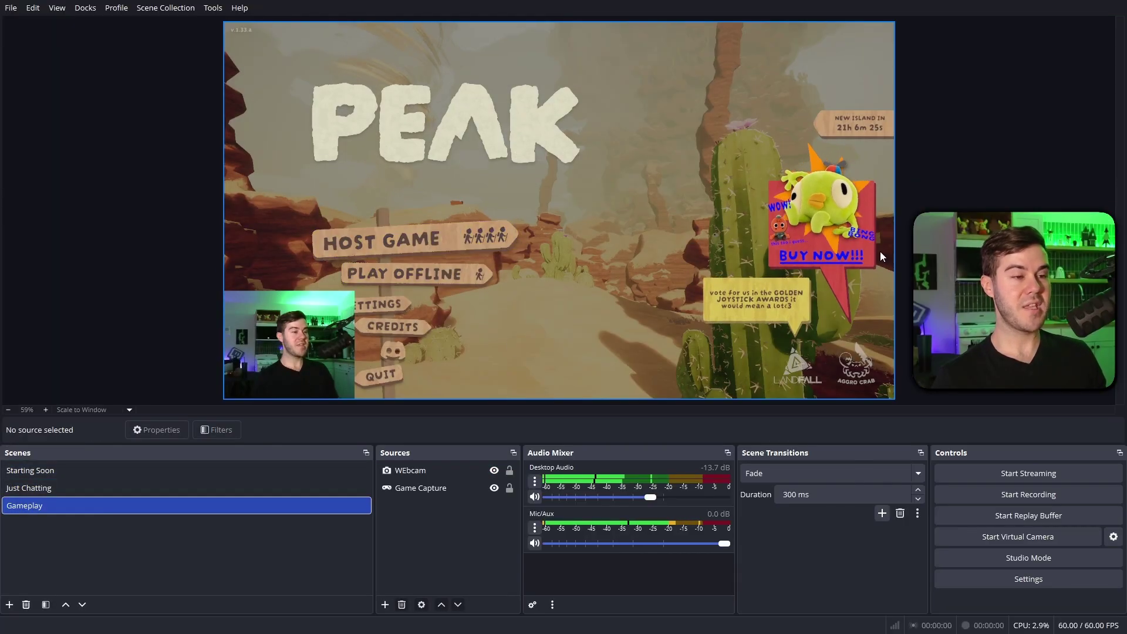